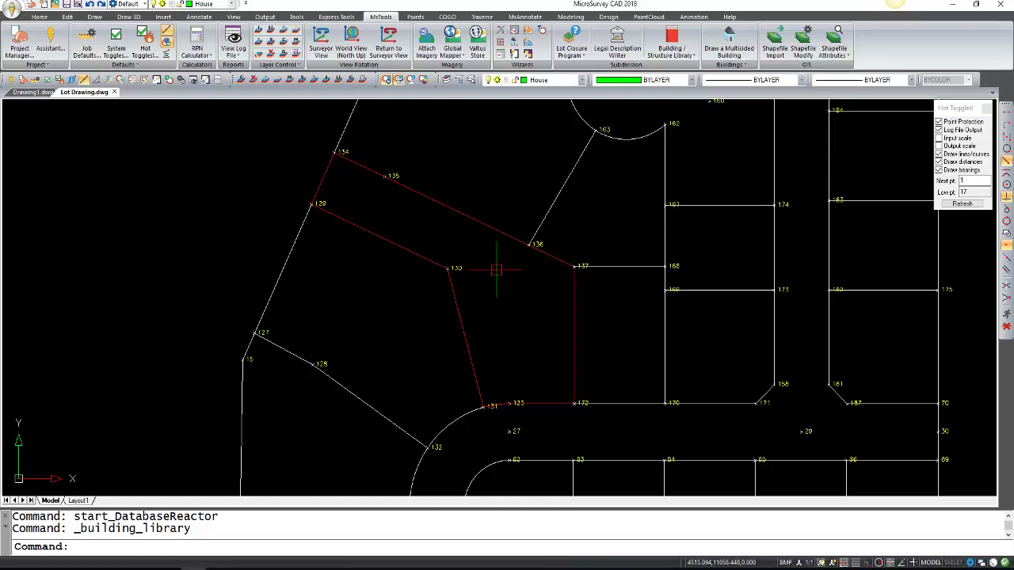
# Start a new building in the Building / Structure Library using Create Building Manual.
pyautogui.moveTo(496, 270); pyautogui.dragTo(505, 270, button='middle')
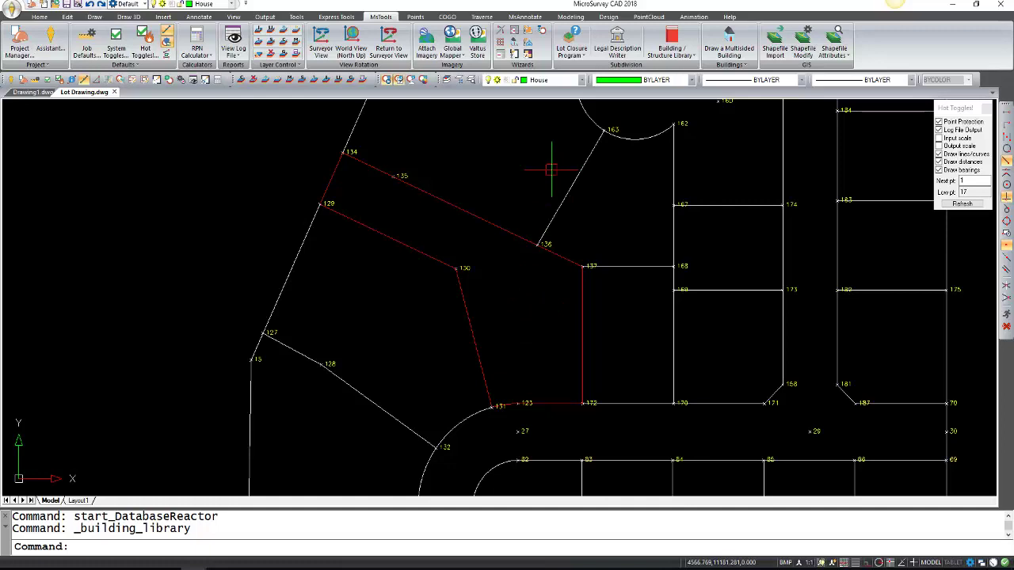
pyautogui.click(683, 57)
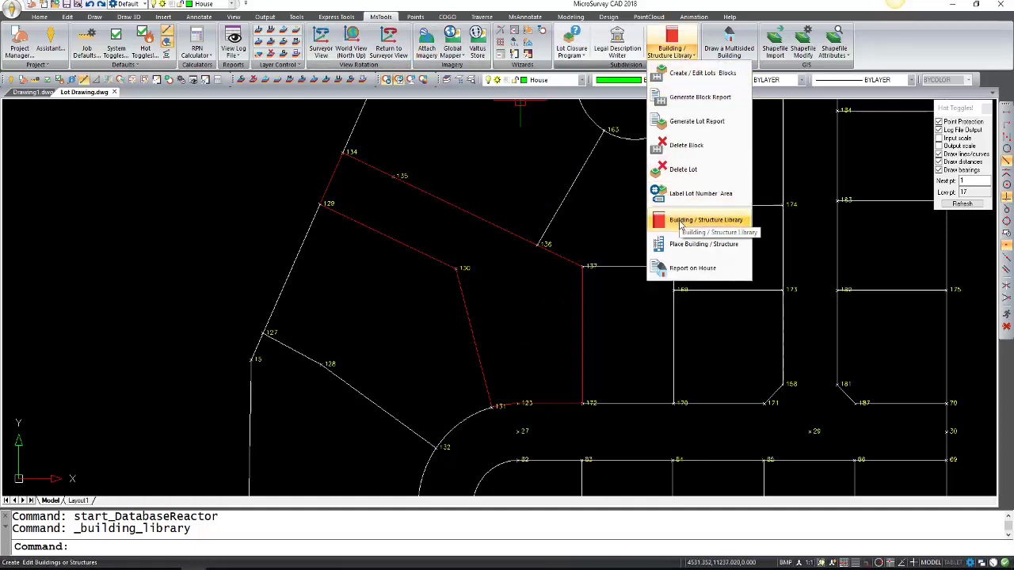
pyautogui.click(680, 224)
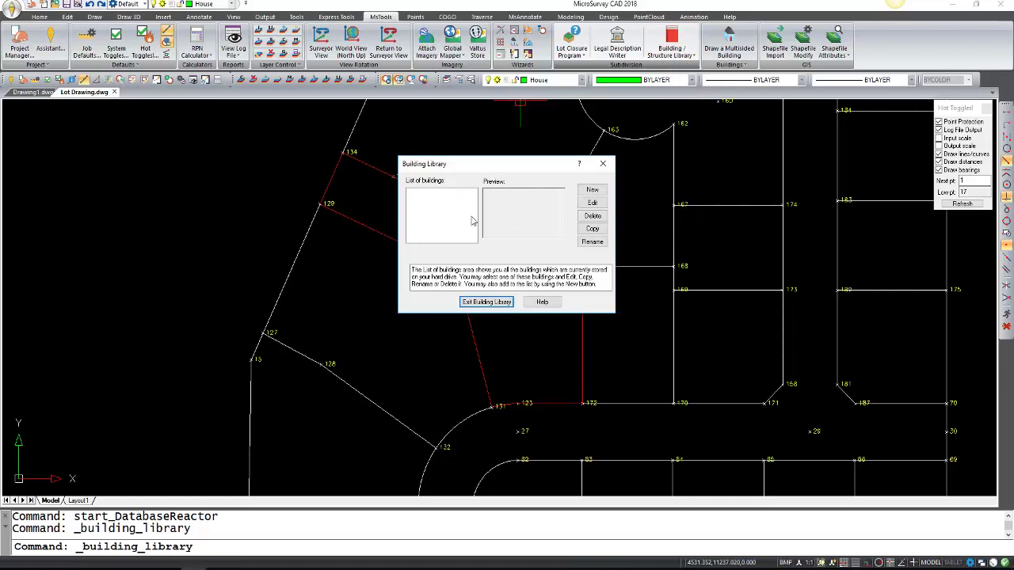
pyautogui.click(591, 191)
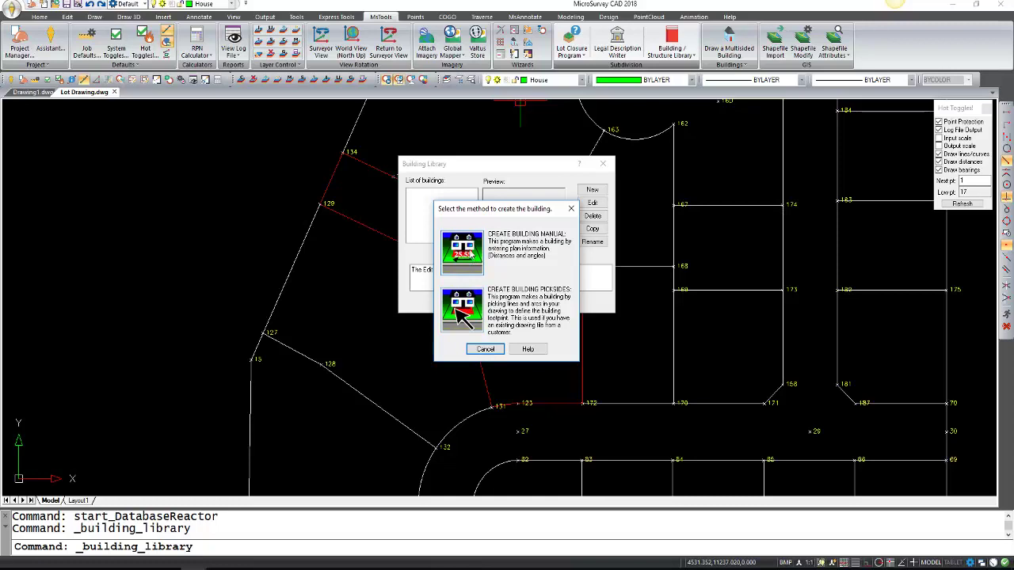
pyautogui.click(469, 252)
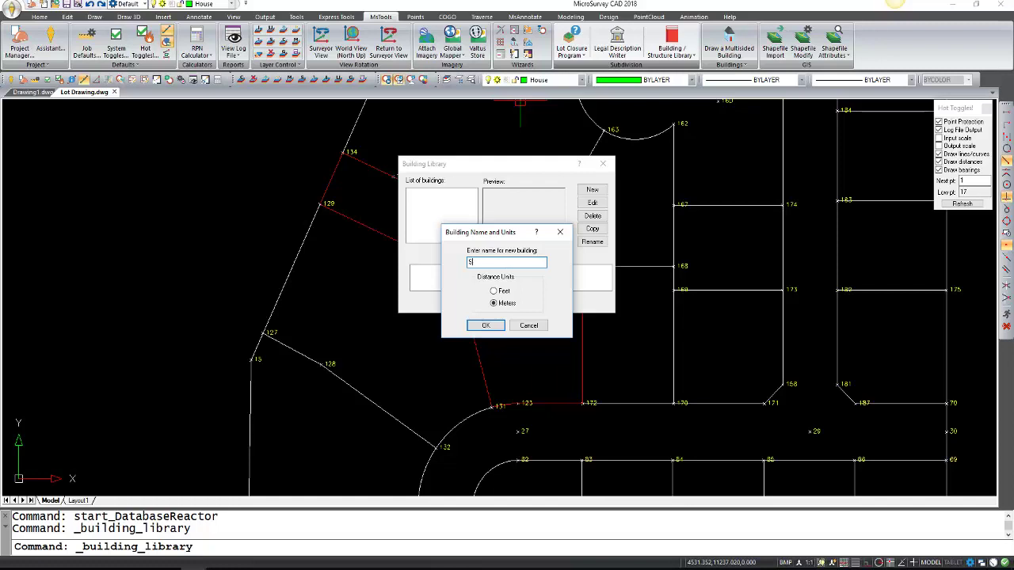
# Name the new building 'LShape' with Meters as its units.
pyautogui.write('LShape')
pyautogui.click(485, 326)
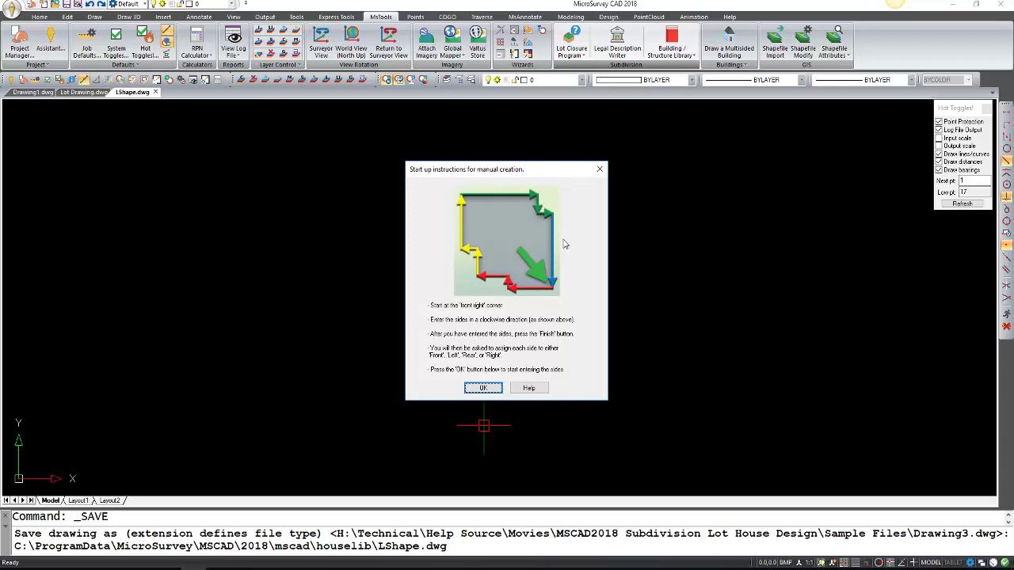
# Enter the first side in meters as a 35 m line to the left.
pyautogui.click(488, 387)
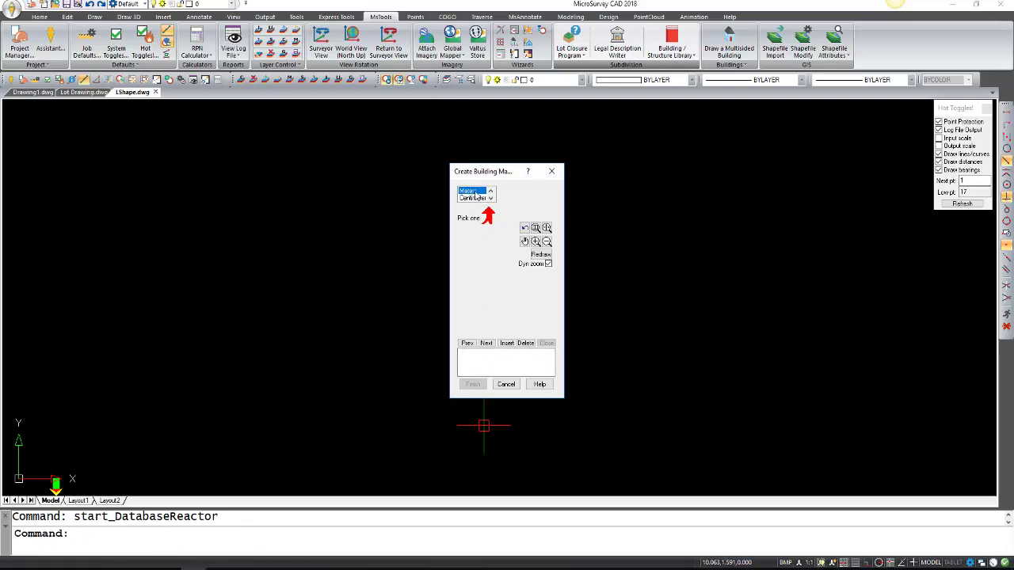
pyautogui.click(472, 192)
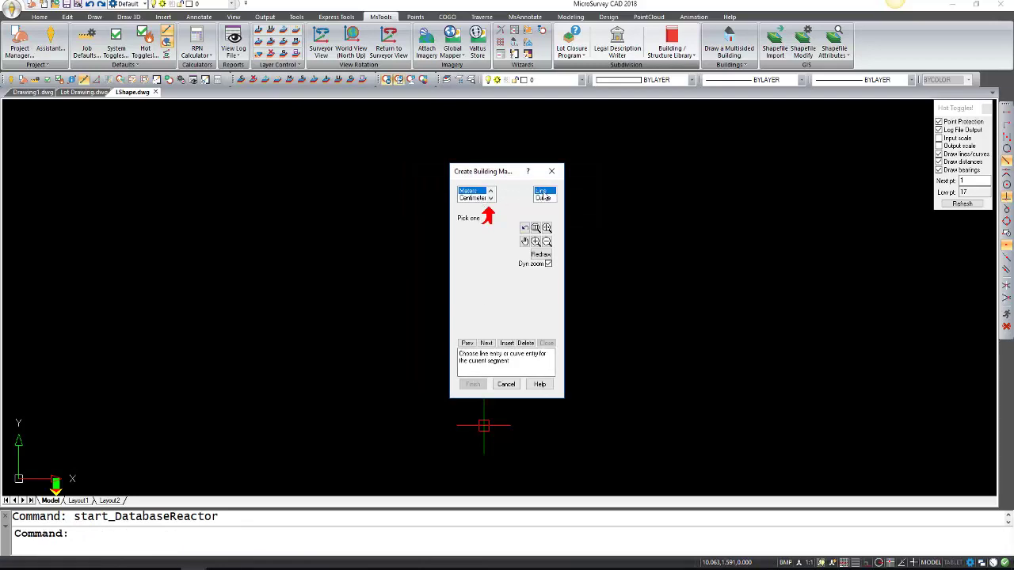
pyautogui.click(542, 193)
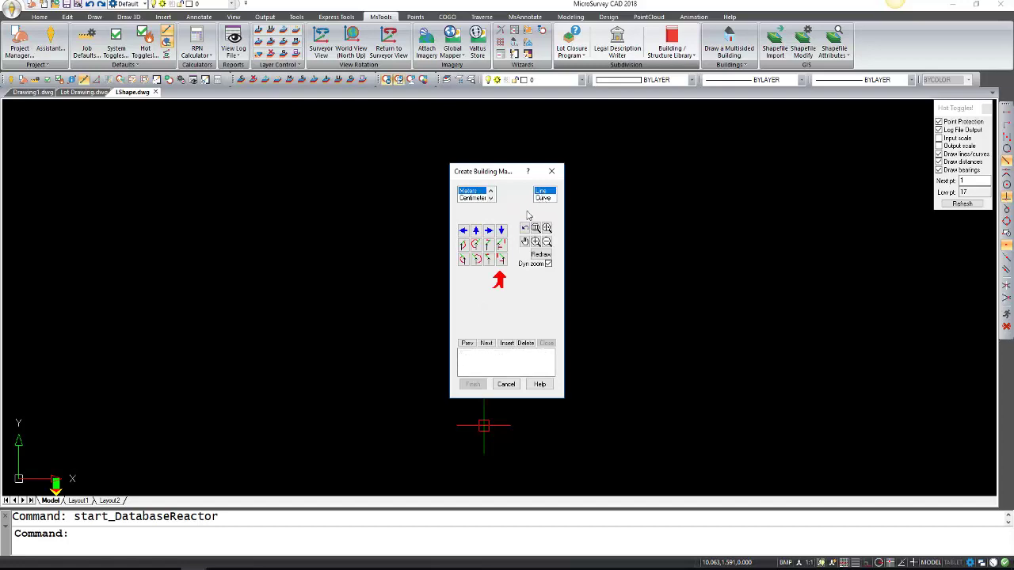
pyautogui.click(463, 229)
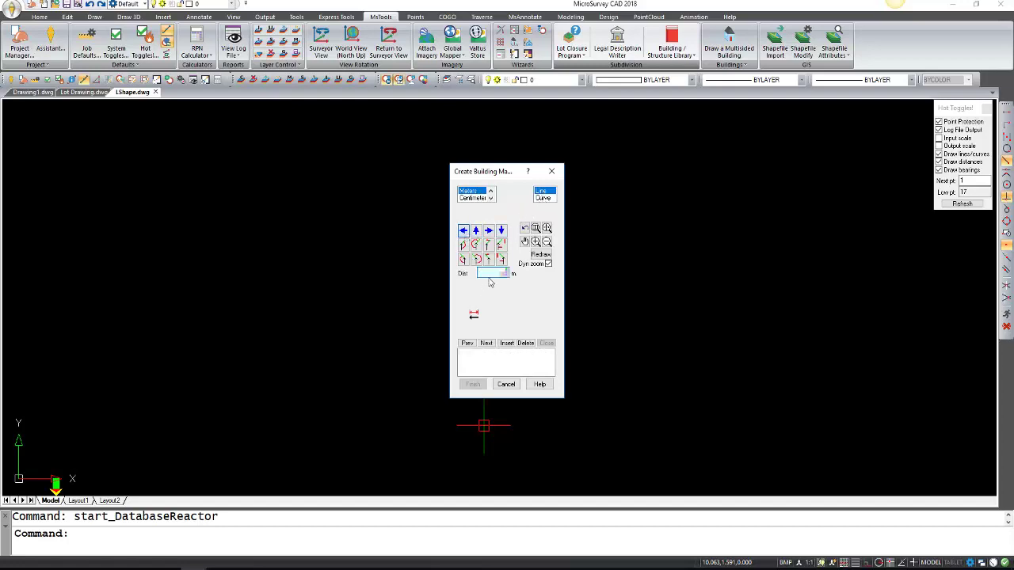
pyautogui.write('35')
pyautogui.click(487, 343)
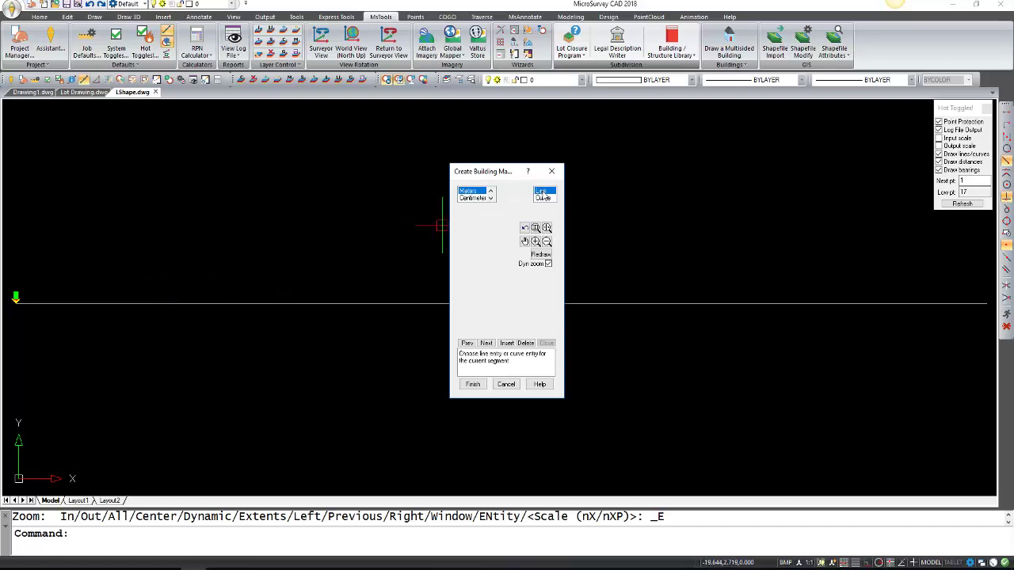
# Add the second side, a 20 m line straight up.
pyautogui.click(543, 191)
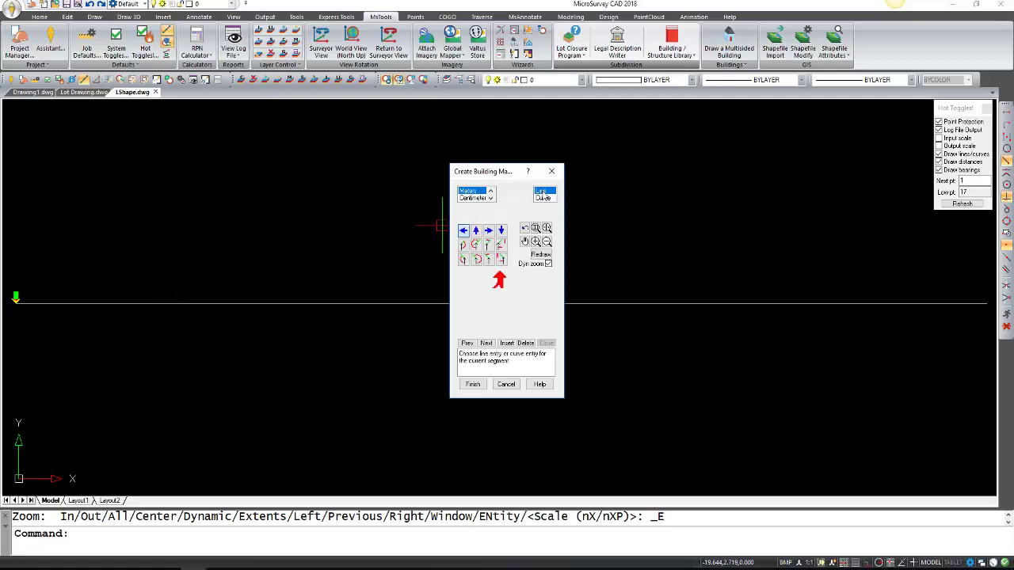
pyautogui.click(476, 230)
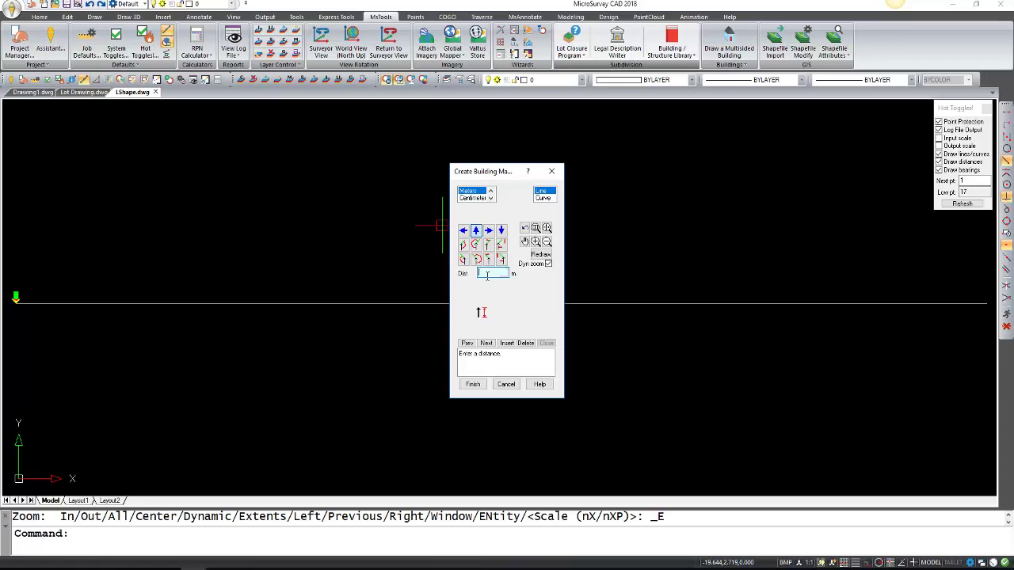
pyautogui.write('20')
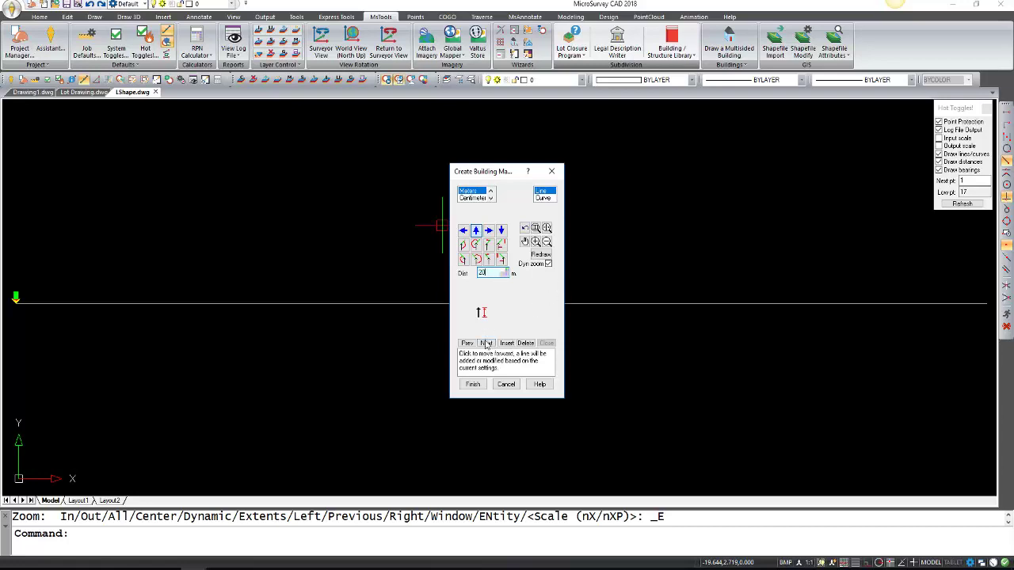
pyautogui.click(485, 343)
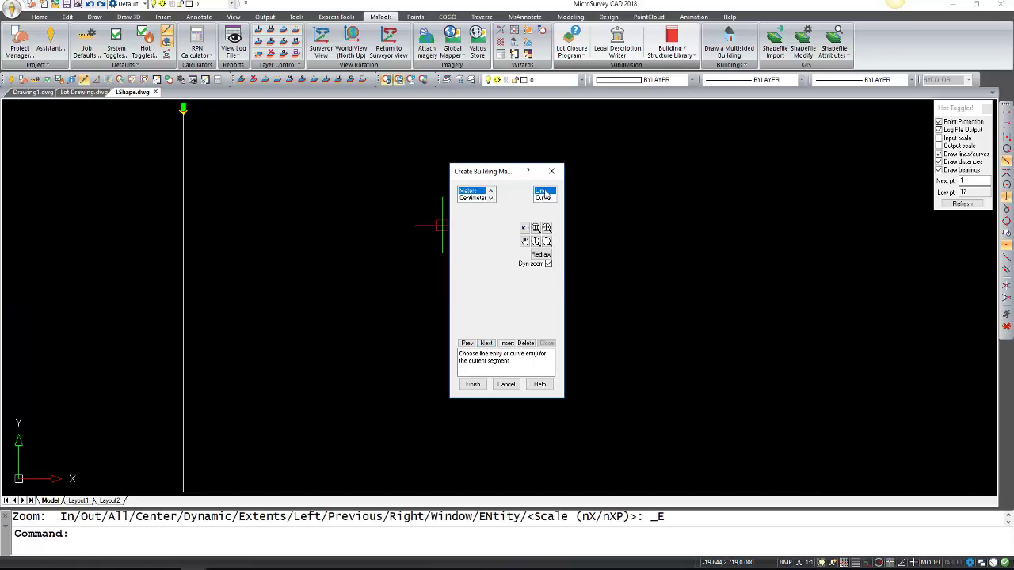
# Add three line sides: 15 m right, 20 m up, then 20 m right.
pyautogui.click(543, 191)
pyautogui.click(488, 230)
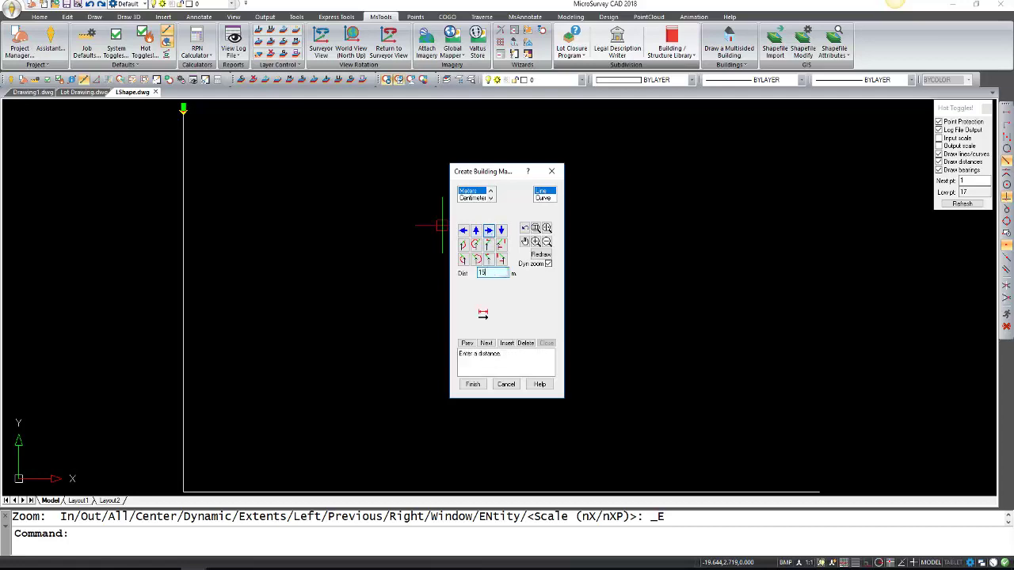
pyautogui.write('15')
pyautogui.click(485, 342)
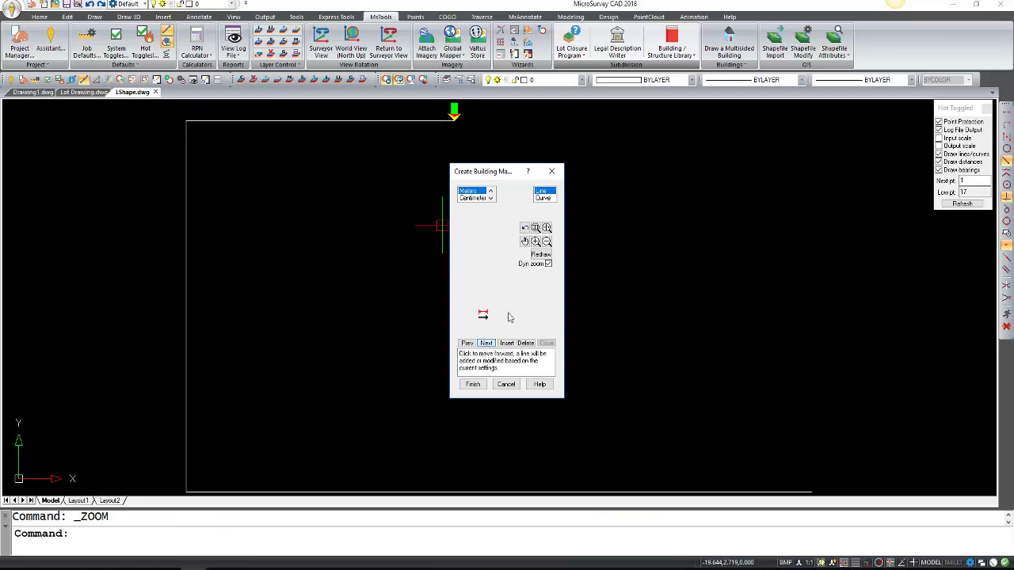
pyautogui.click(545, 192)
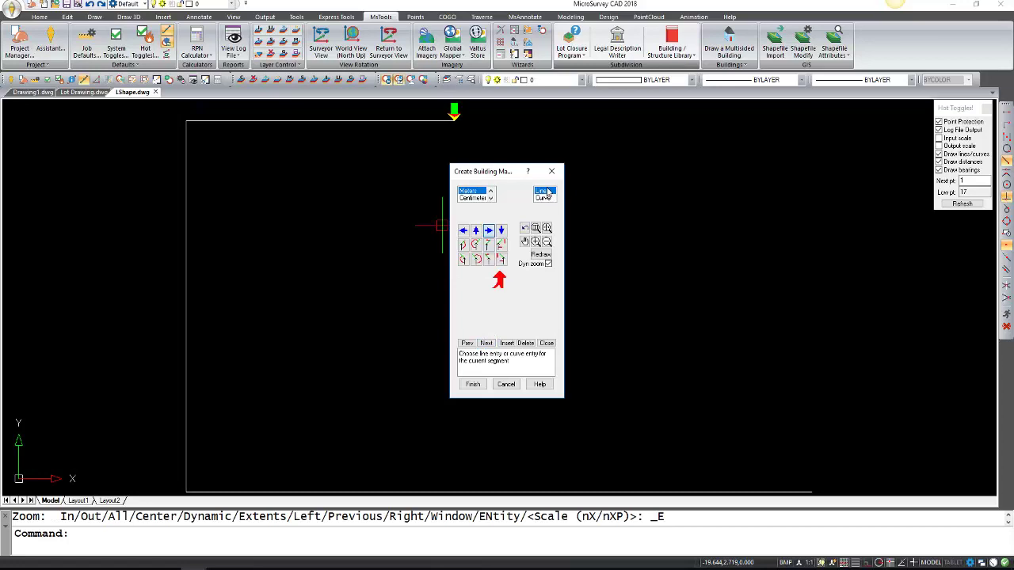
pyautogui.click(476, 230)
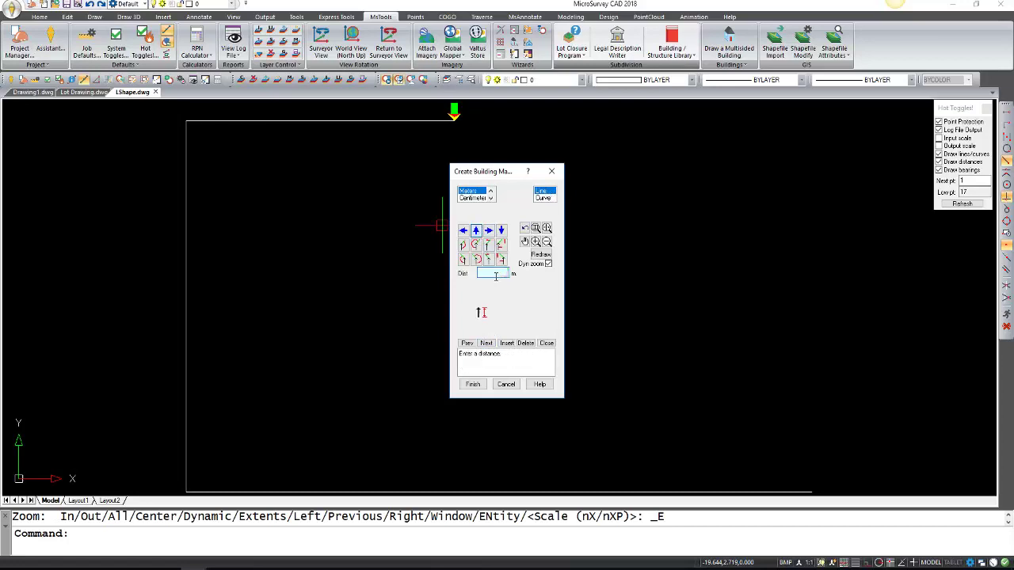
pyautogui.write('20')
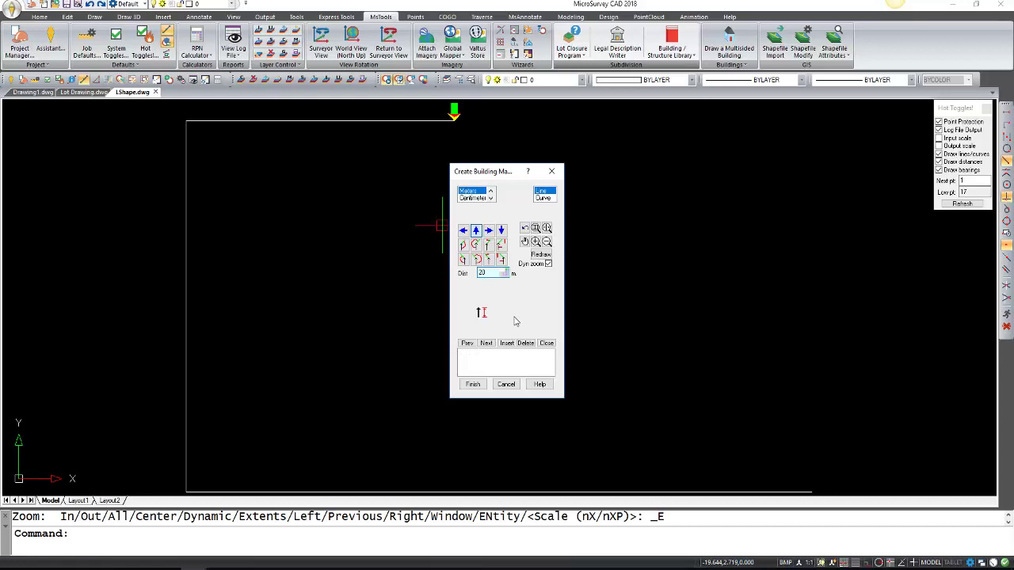
pyautogui.press('Return')
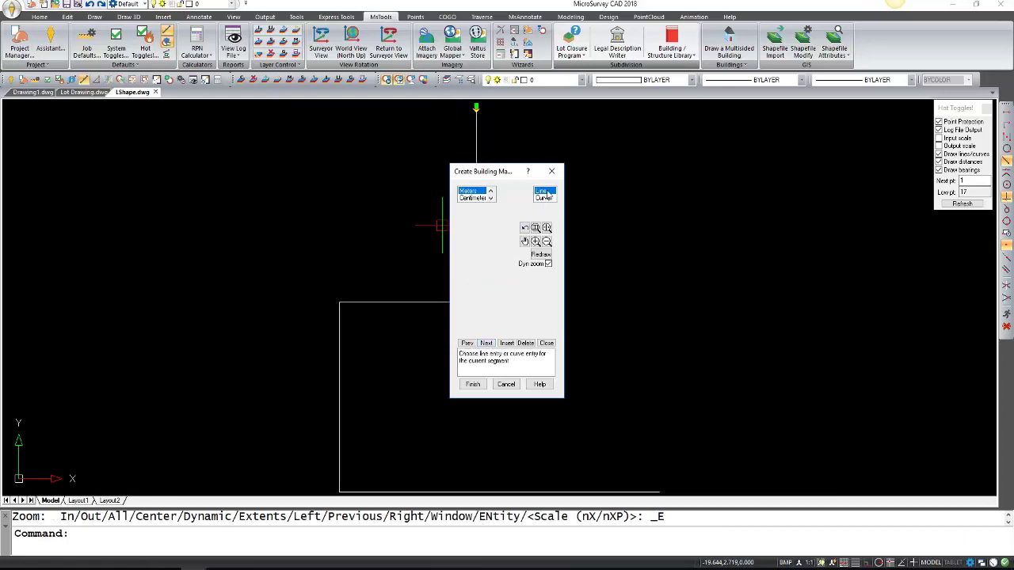
pyautogui.click(544, 192)
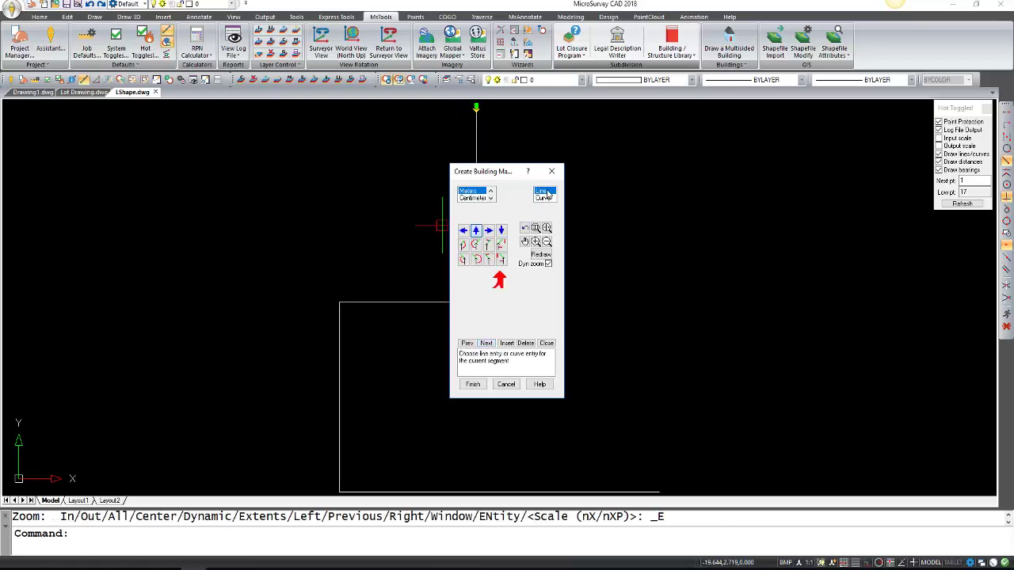
pyautogui.click(490, 231)
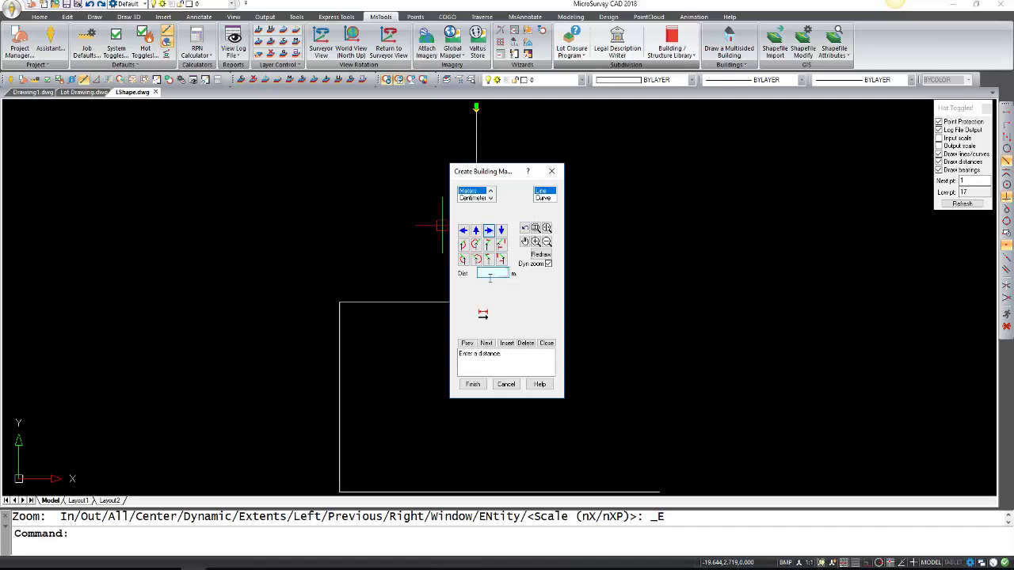
pyautogui.write('20')
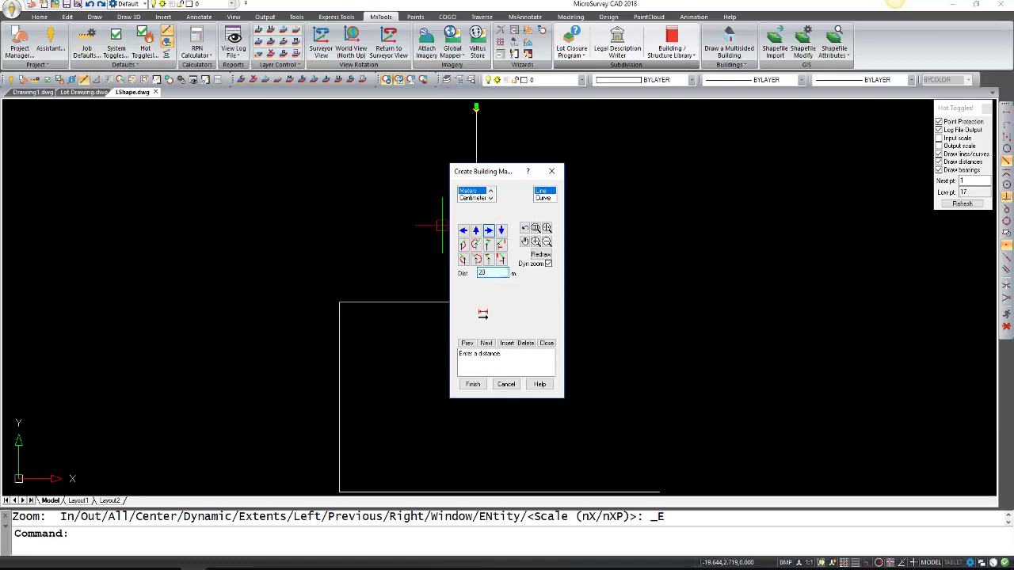
pyautogui.click(486, 343)
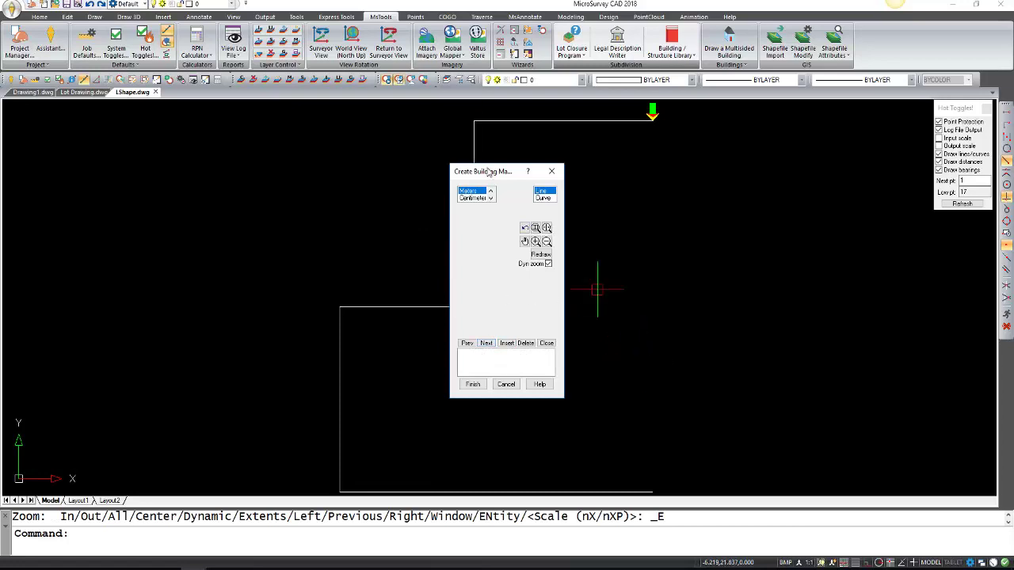
pyautogui.moveTo(482, 179); pyautogui.dragTo(185, 170)
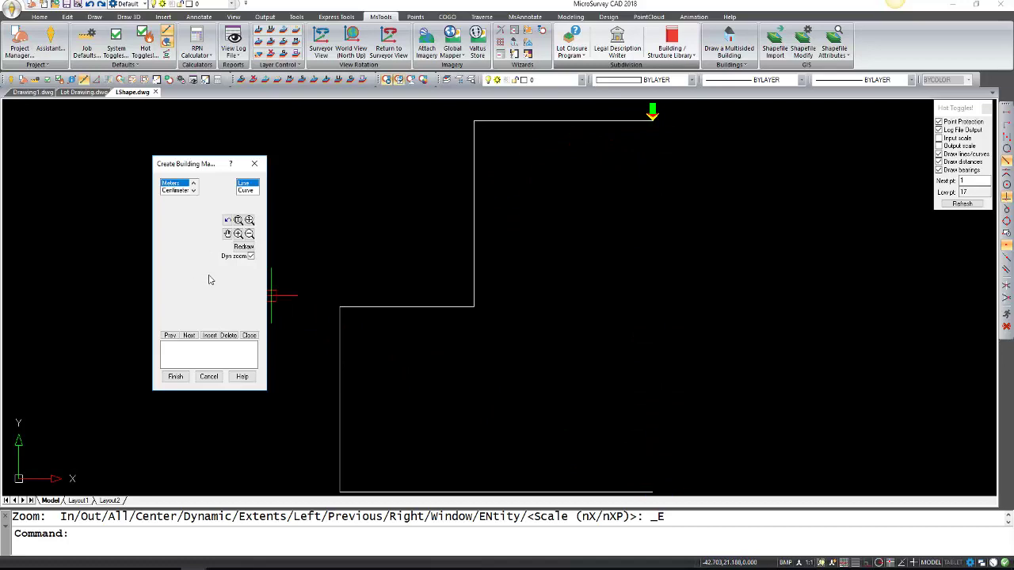
# Close the outline to the starting corner and accept the 0.000 closure error.
pyautogui.click(248, 336)
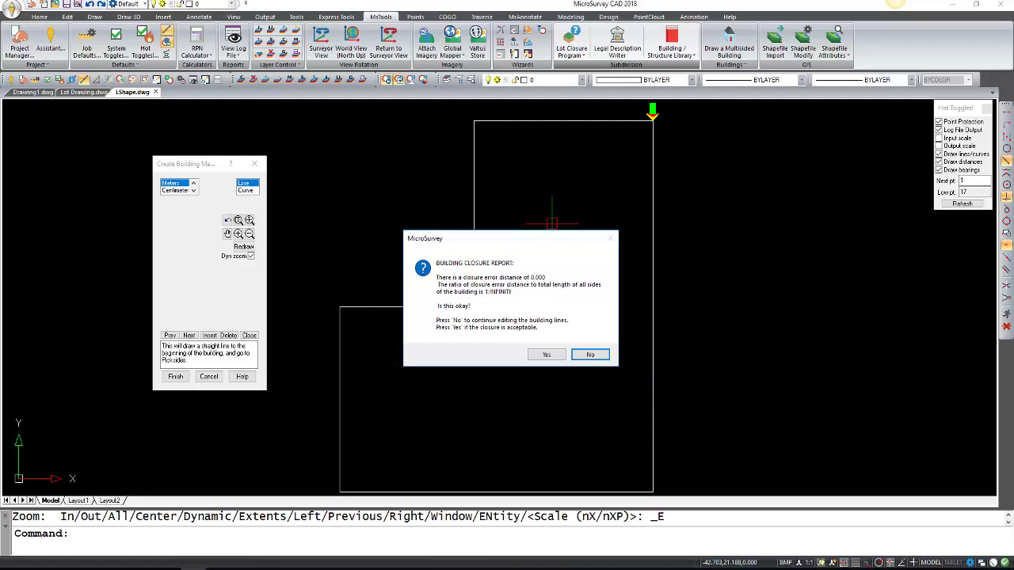
pyautogui.click(545, 355)
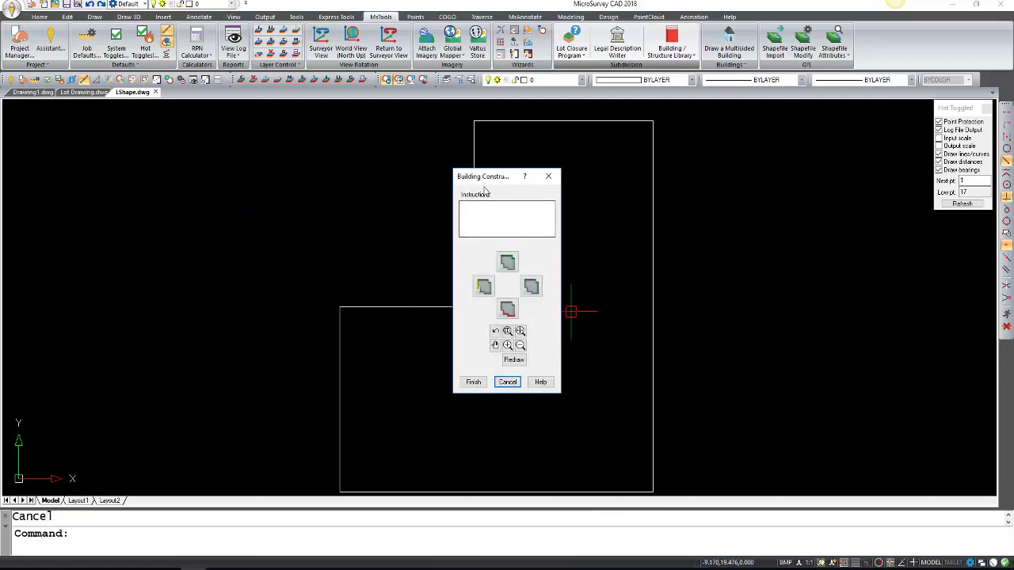
# Assign the bottom line as the building's Front, skipping the right side.
pyautogui.moveTo(507, 177); pyautogui.dragTo(878, 189)
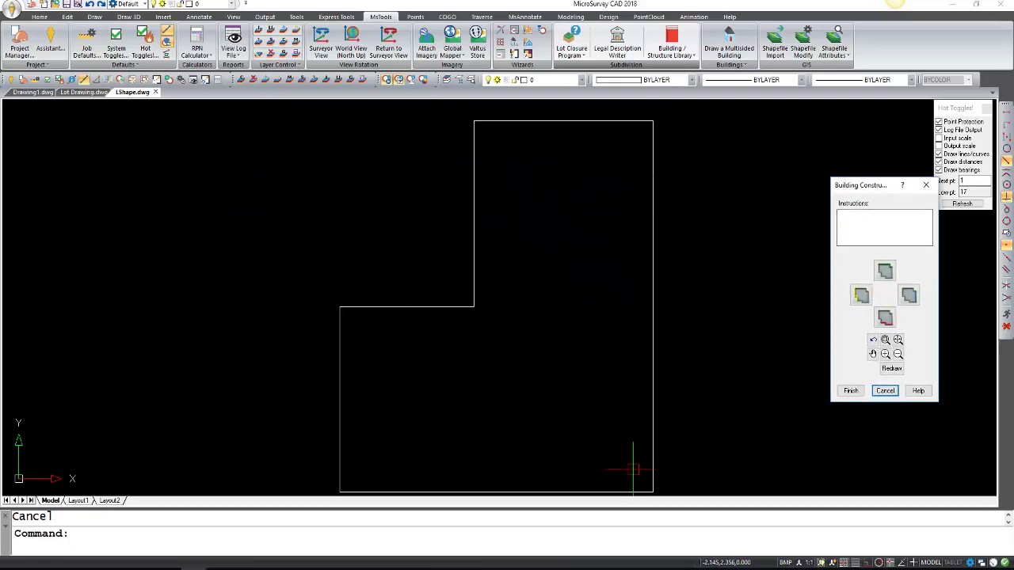
pyautogui.click(888, 320)
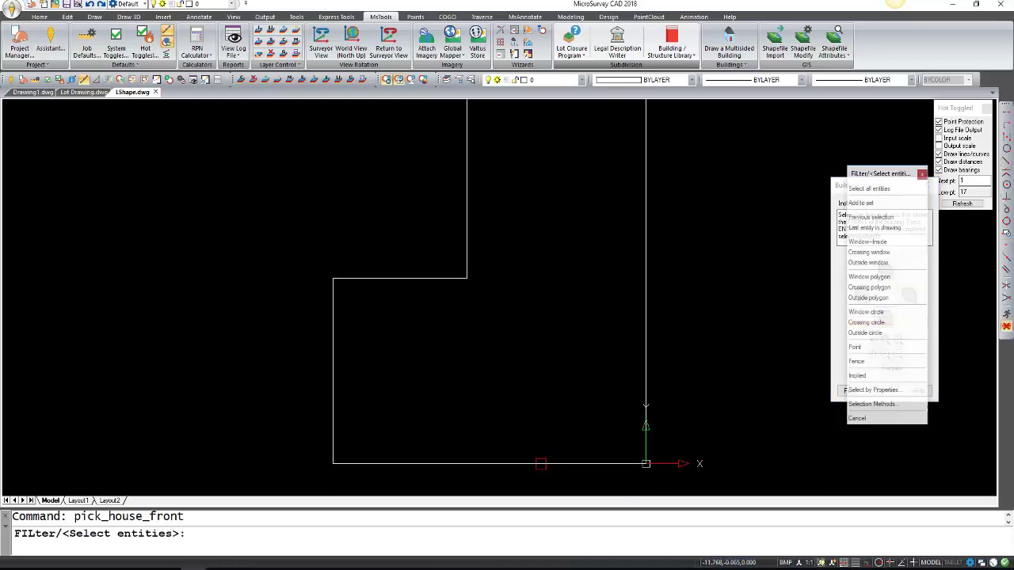
pyautogui.click(543, 462)
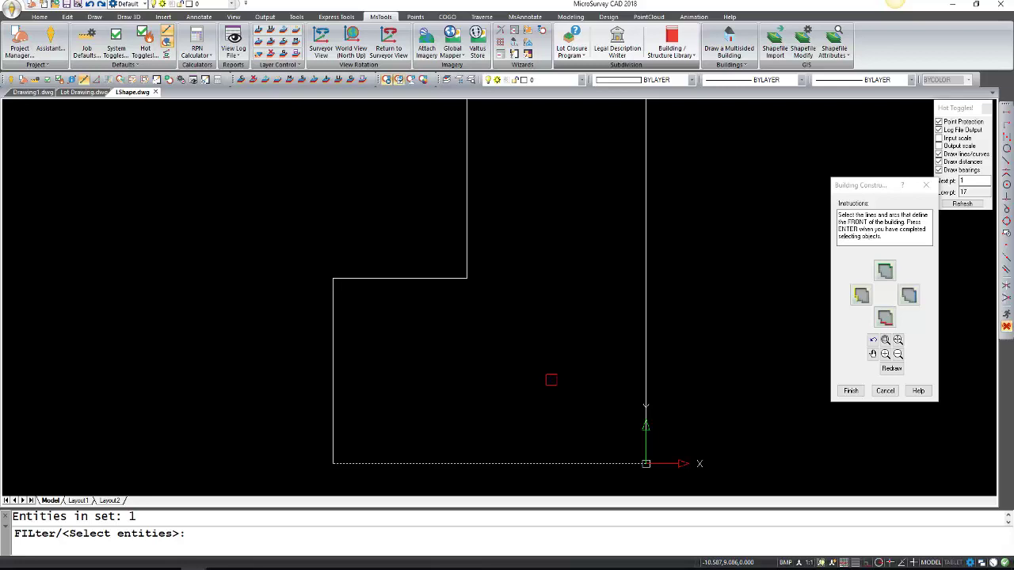
pyautogui.press('Return')
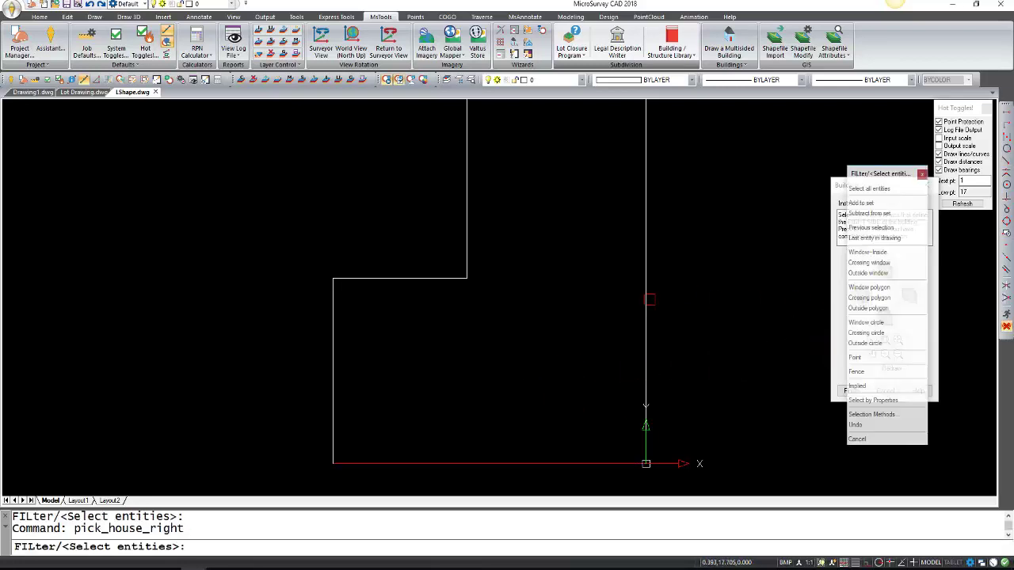
pyautogui.press('Escape')
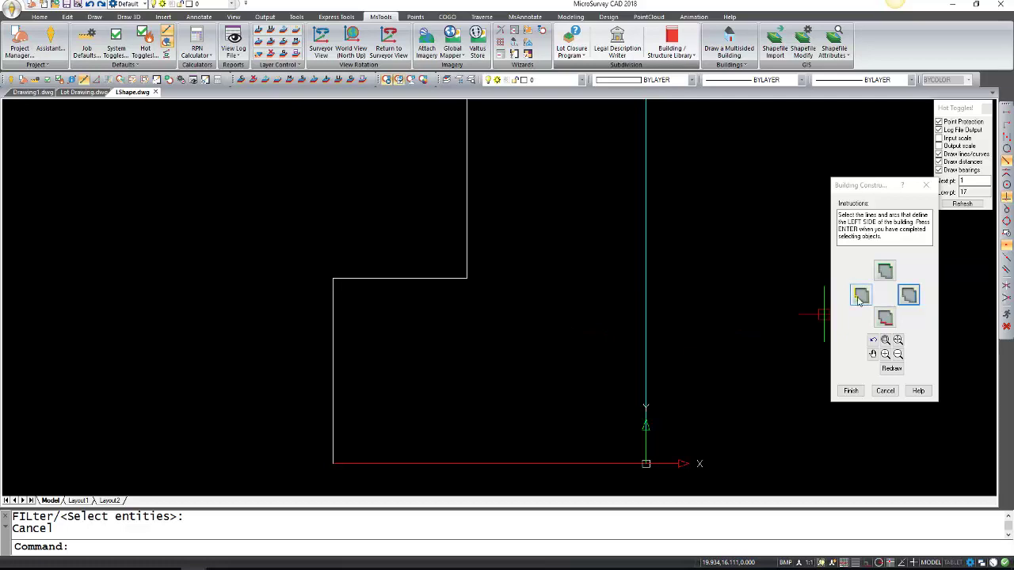
# Window-select the left-hand lines as the building's Left Side.
pyautogui.click(863, 295)
pyautogui.click(570, 370)
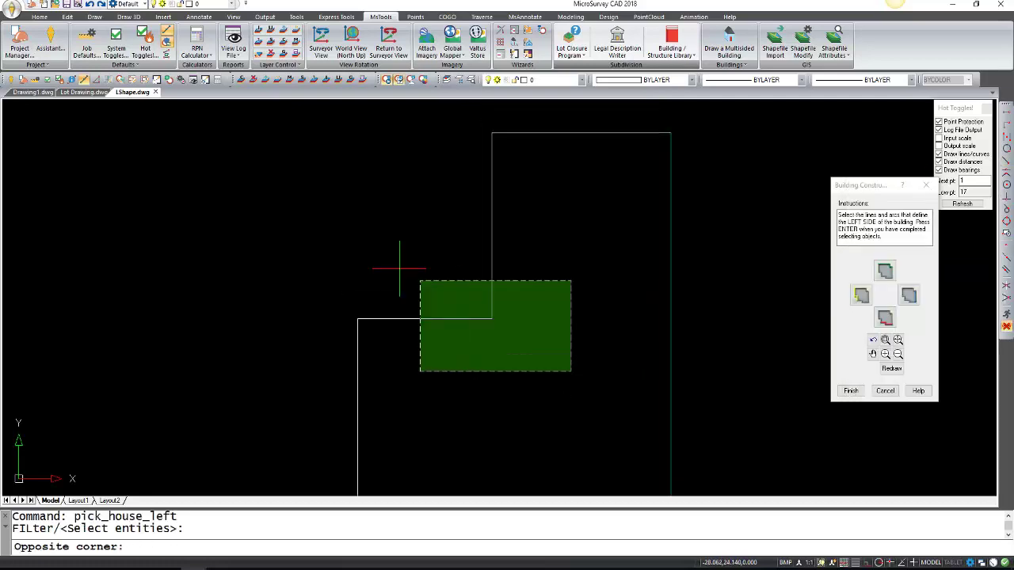
pyautogui.click(288, 210)
pyautogui.press('Escape')
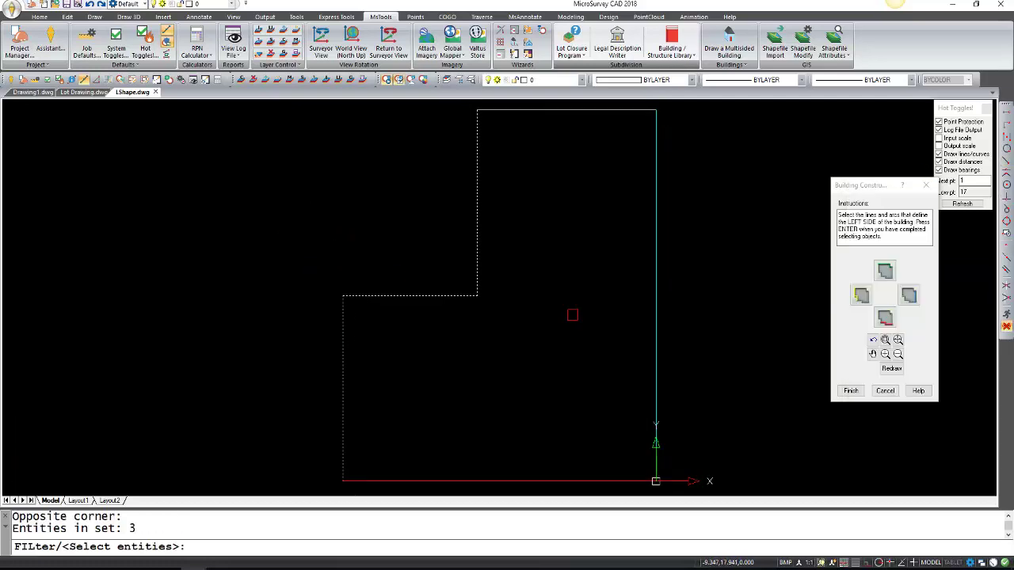
pyautogui.press('Return')
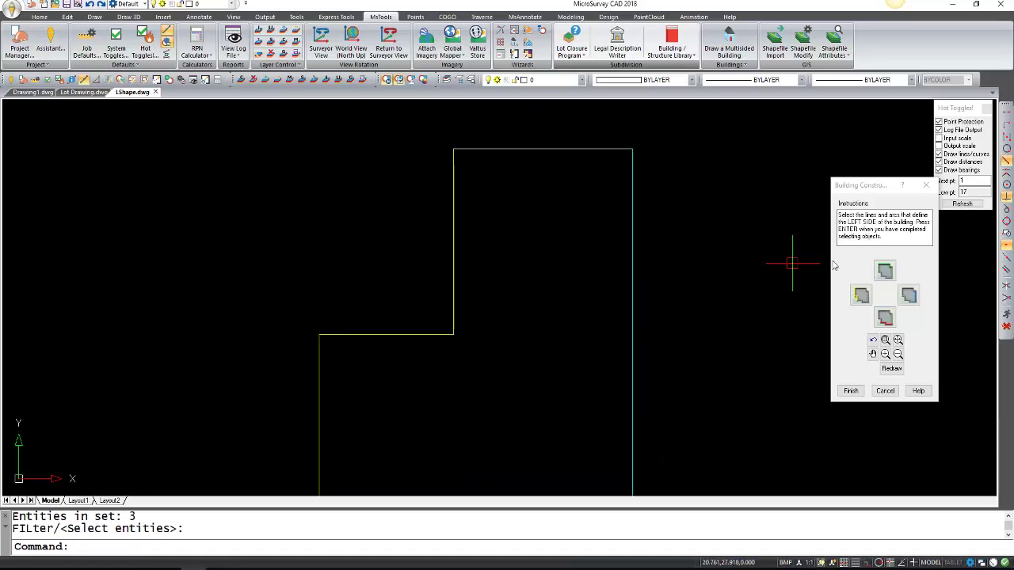
# Pick the top line as the Rear and finish the building definition.
pyautogui.click(884, 270)
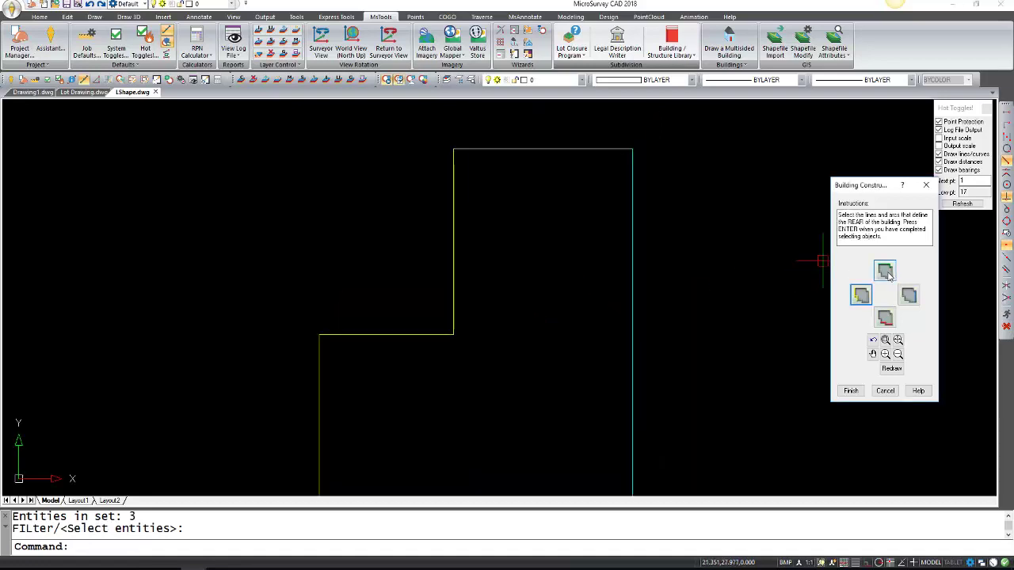
pyautogui.click(579, 148)
pyautogui.press('Return')
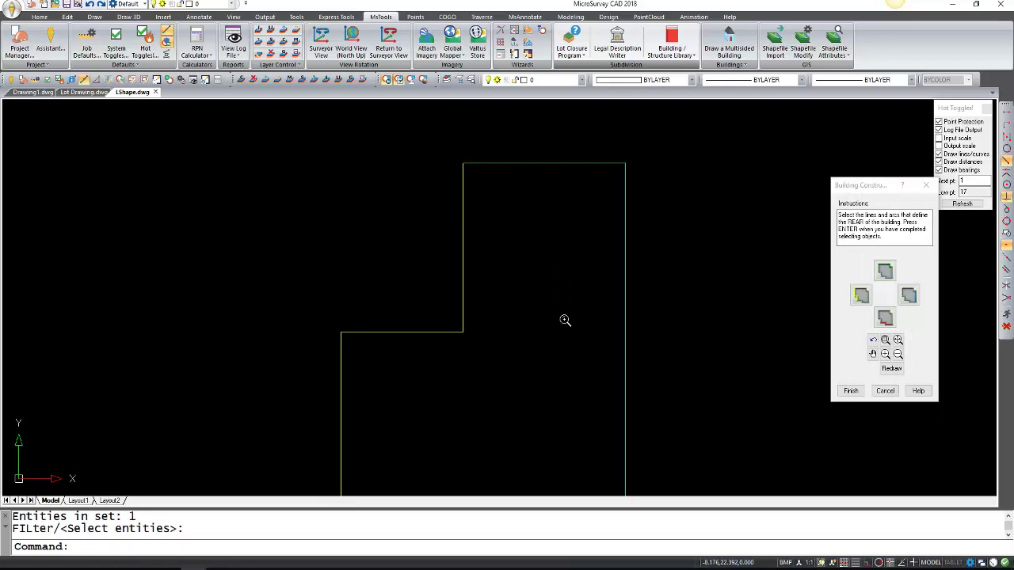
pyautogui.scroll(-1, 561, 324)
pyautogui.moveTo(561, 301); pyautogui.dragTo(552, 249, button='middle')
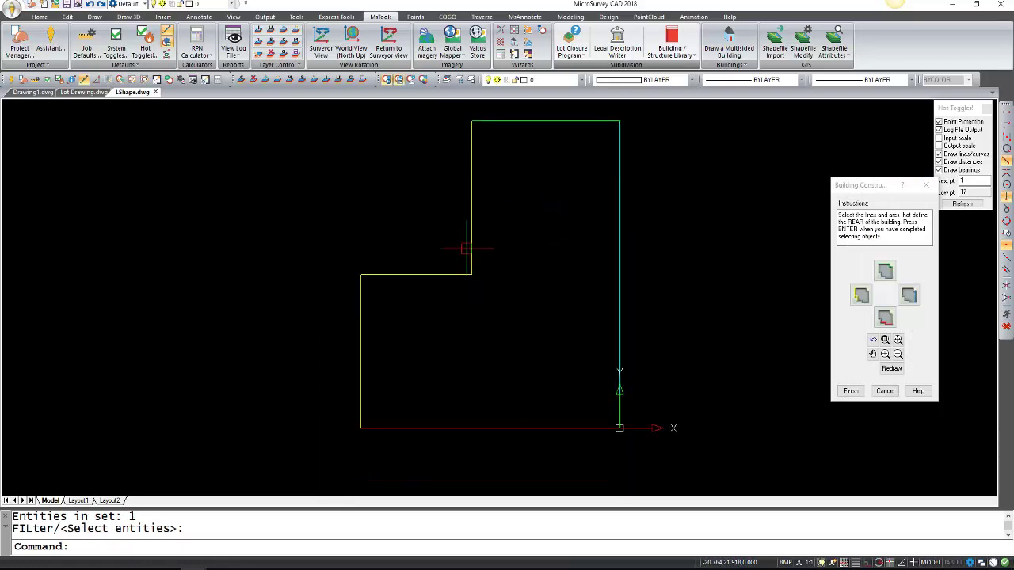
pyautogui.click(850, 391)
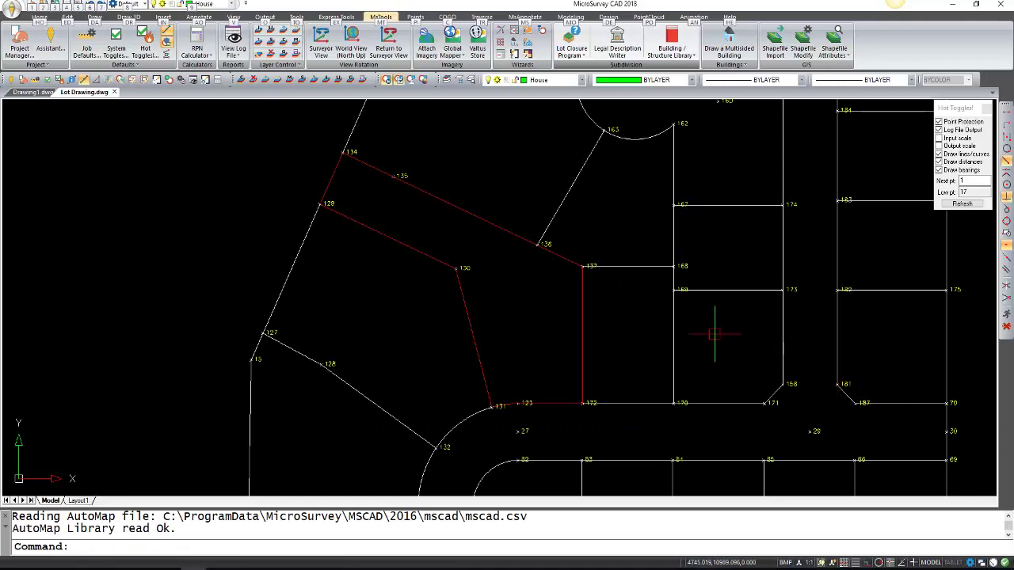
pyautogui.moveTo(611, 342); pyautogui.dragTo(601, 332, button='middle')
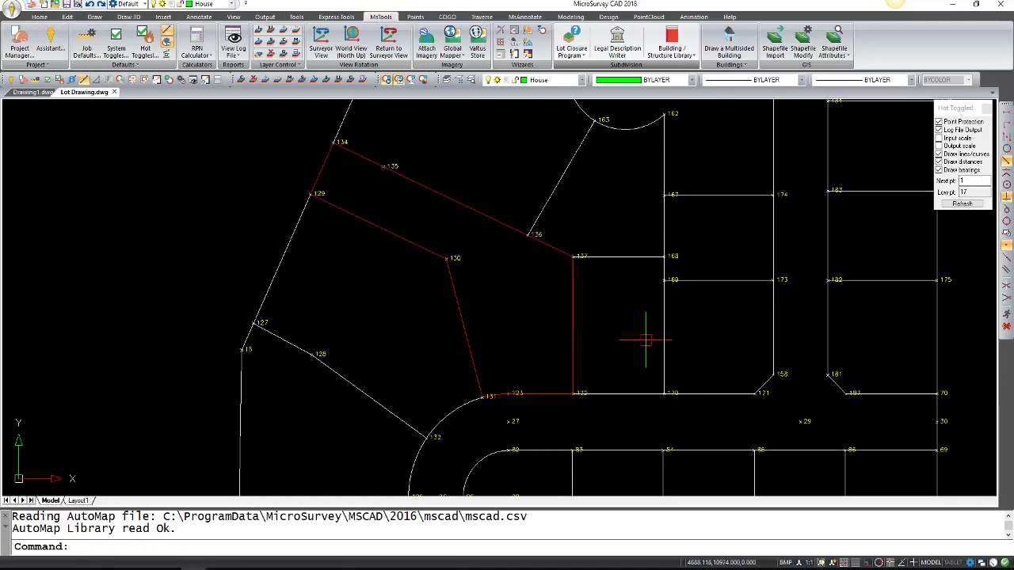
pyautogui.click(671, 47)
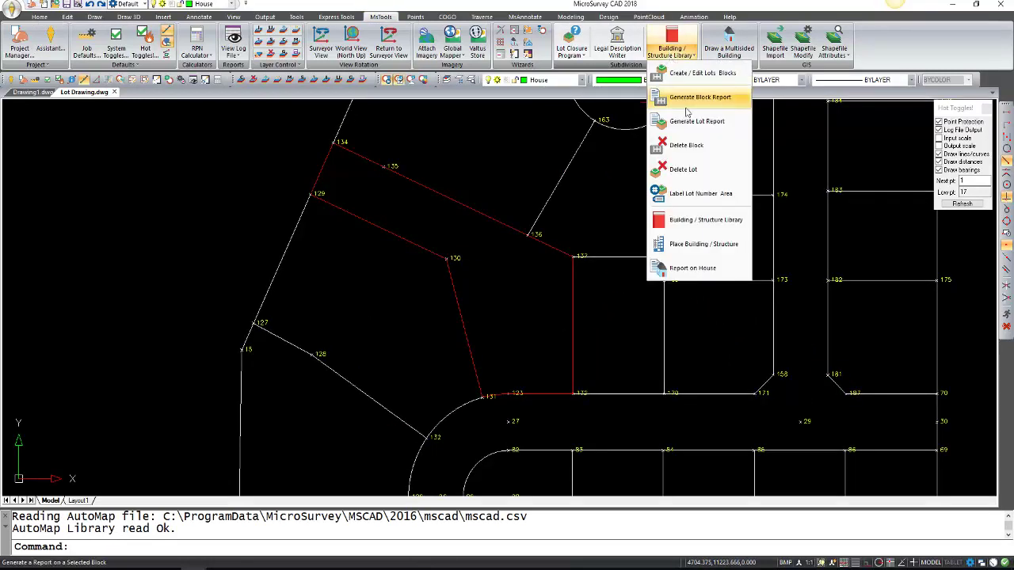
pyautogui.click(696, 219)
pyautogui.click(423, 195)
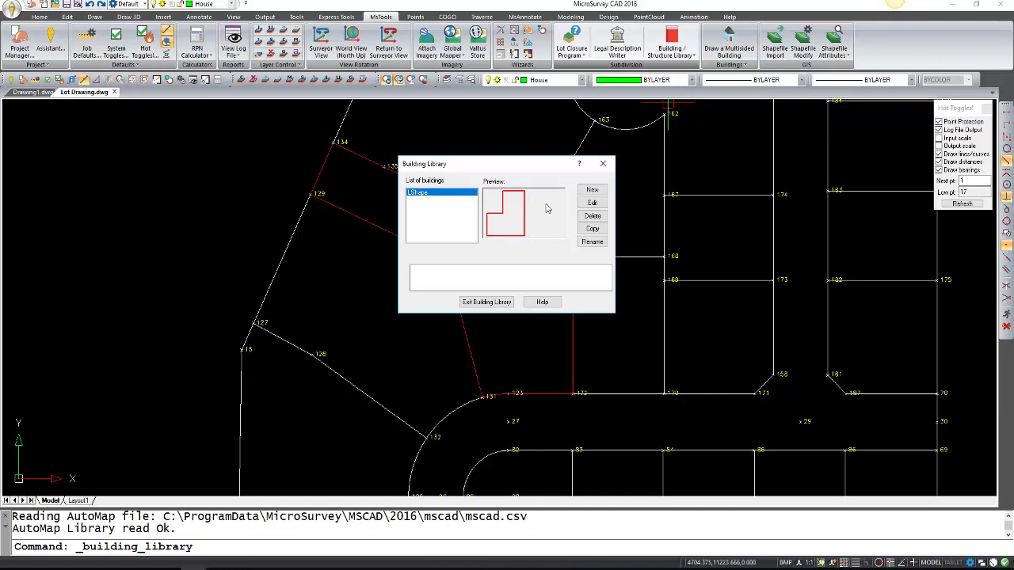
pyautogui.click(603, 164)
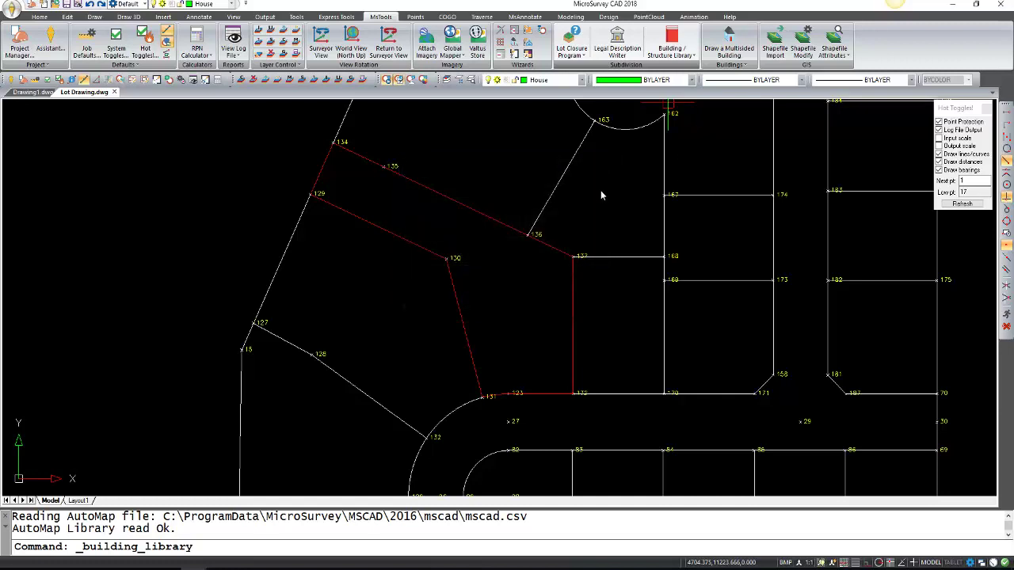
# Place LShape in Lot1 with reference H1, starting point 301 and elevation 100.
pyautogui.click(673, 49)
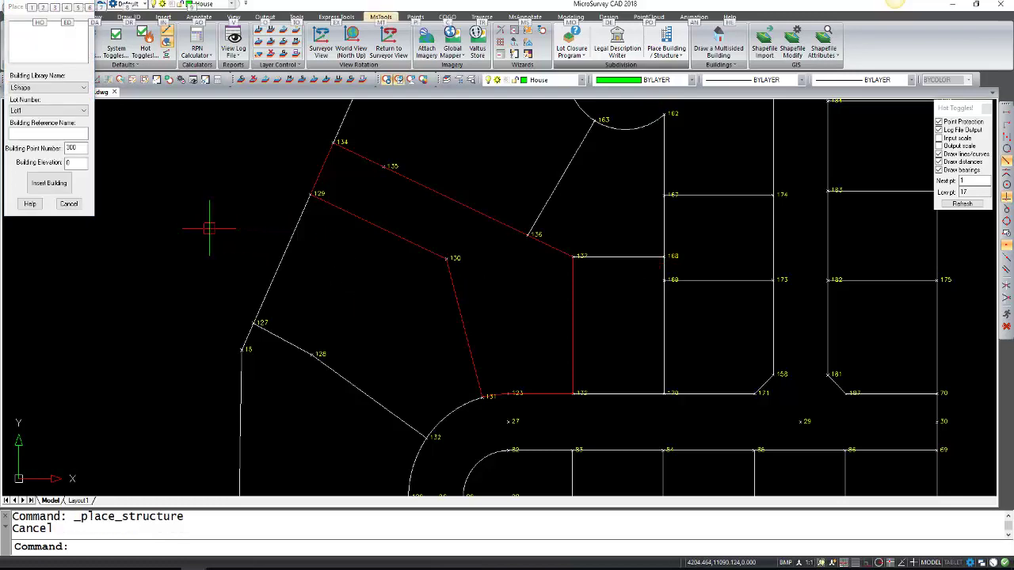
pyautogui.click(82, 88)
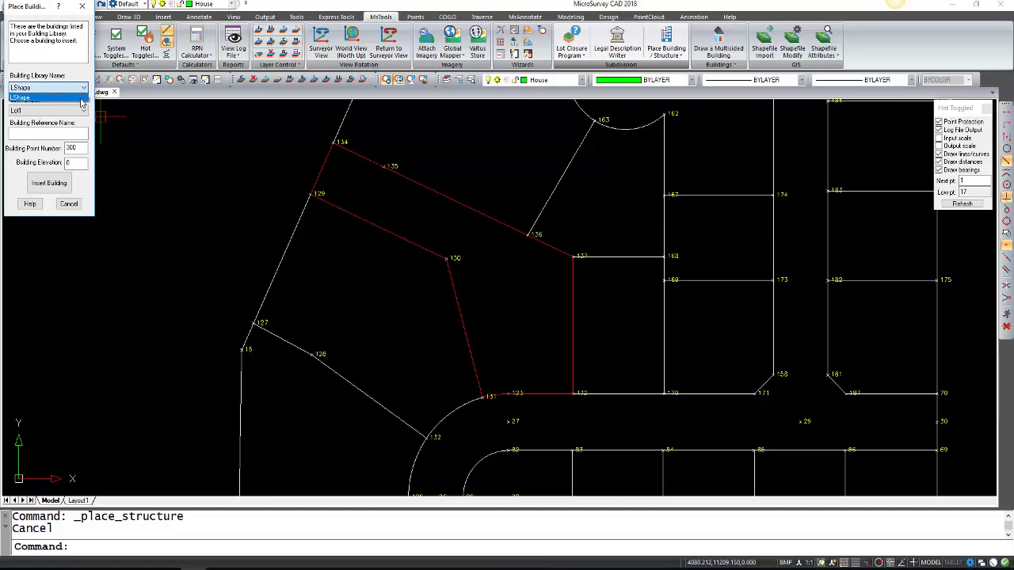
pyautogui.click(80, 99)
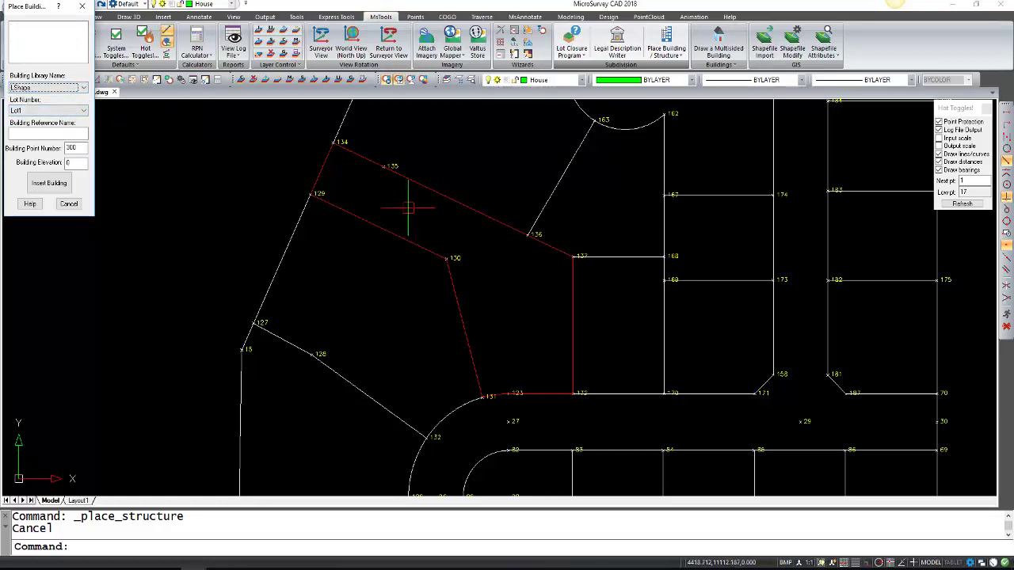
pyautogui.click(47, 135)
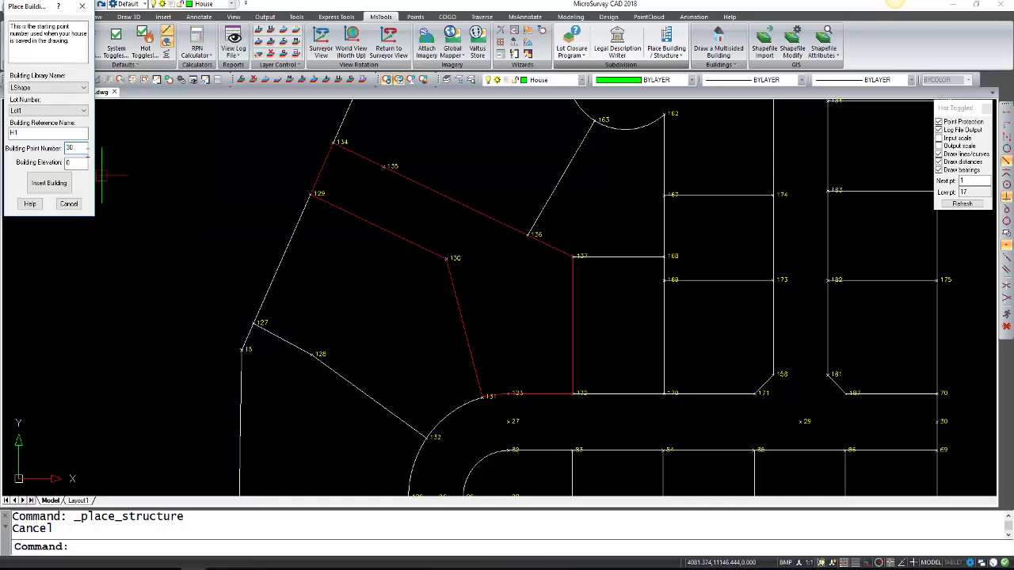
pyautogui.press('Tab')
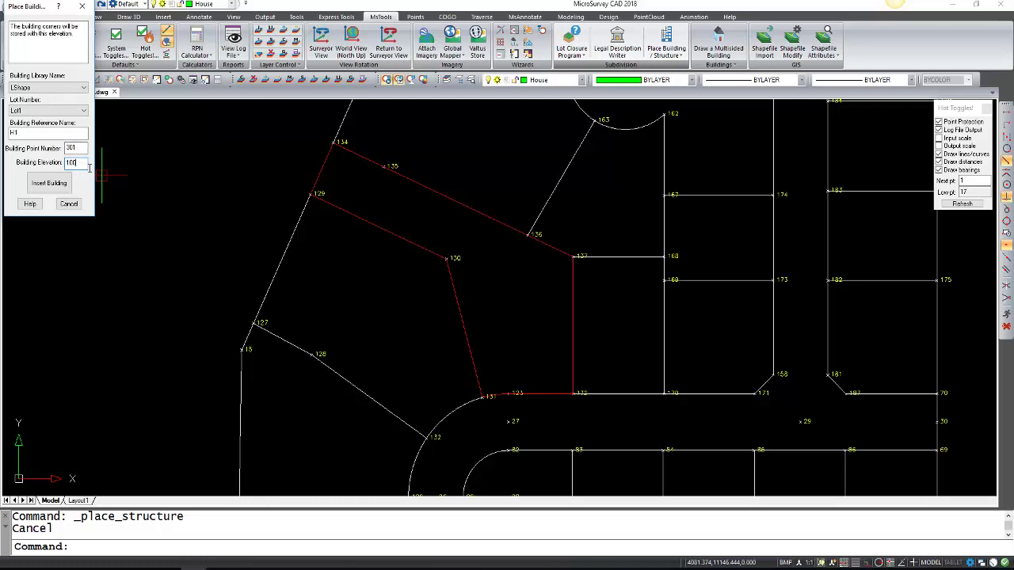
# Insert the LShape building and drop it inside lot 1 near point 137.
pyautogui.click(49, 183)
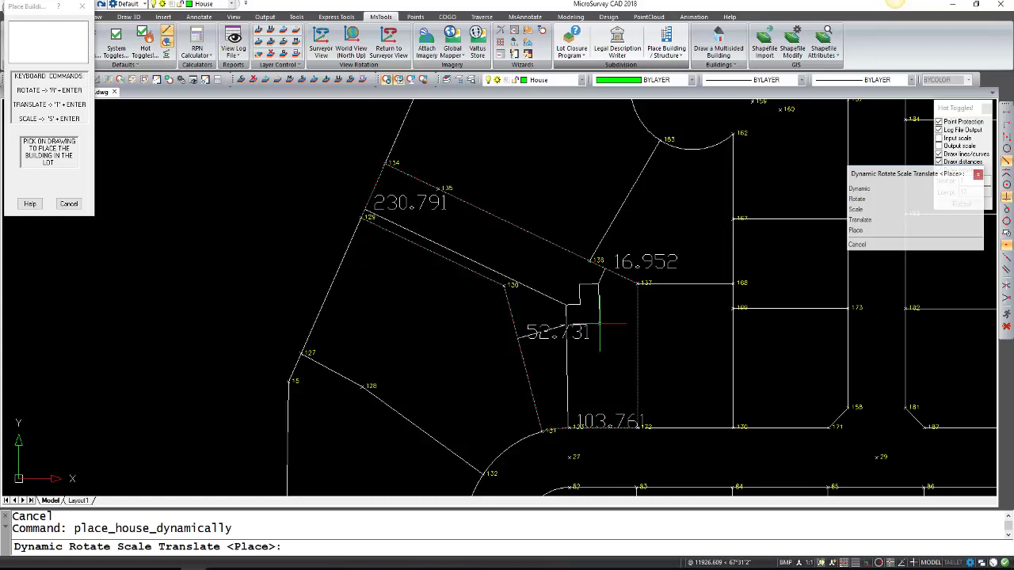
pyautogui.click(599, 323)
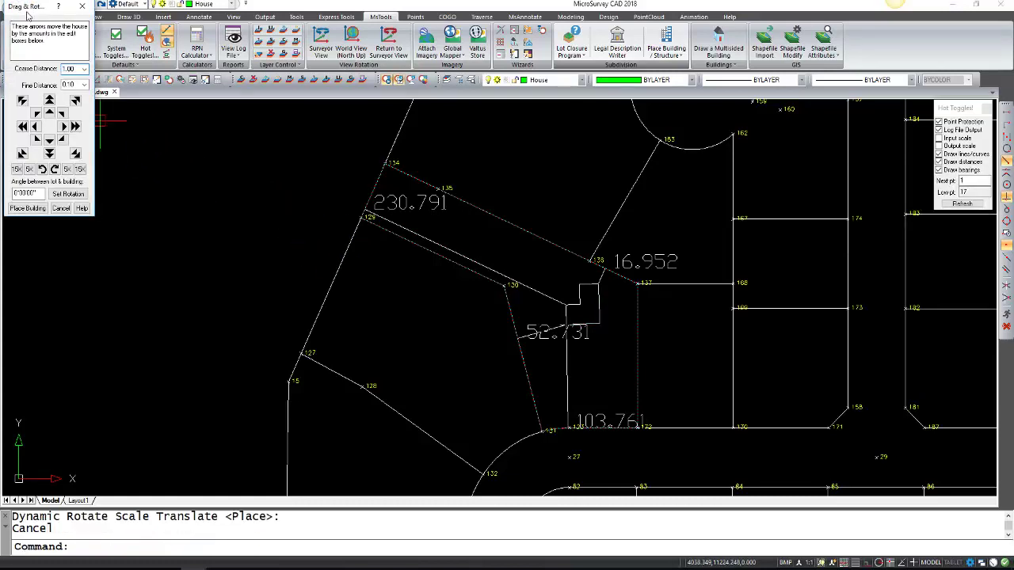
# Rotate the LShape house to about 20° so it lines up with the lot boundaries.
pyautogui.moveTo(27, 9); pyautogui.dragTo(145, 99)
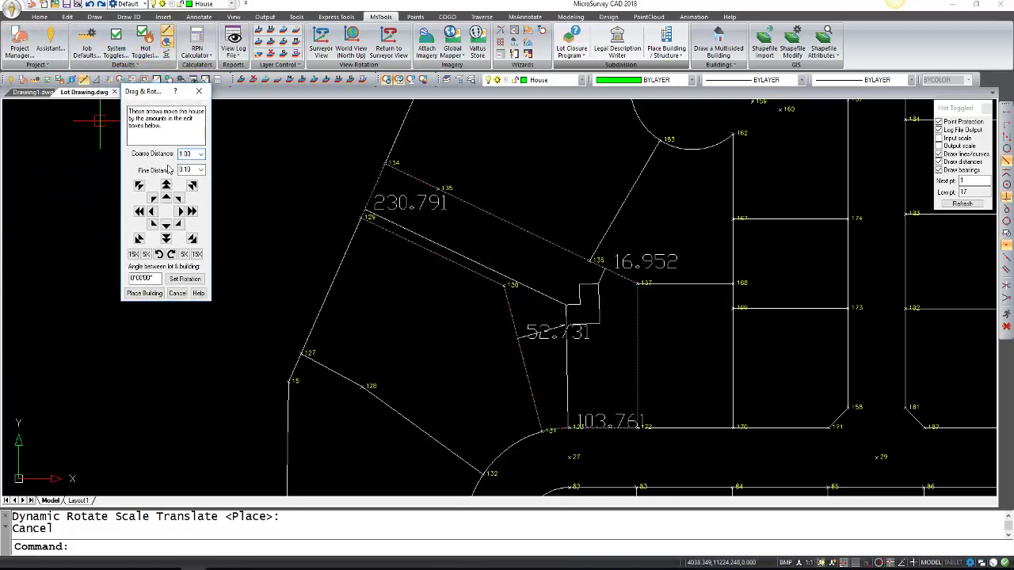
pyautogui.click(171, 254)
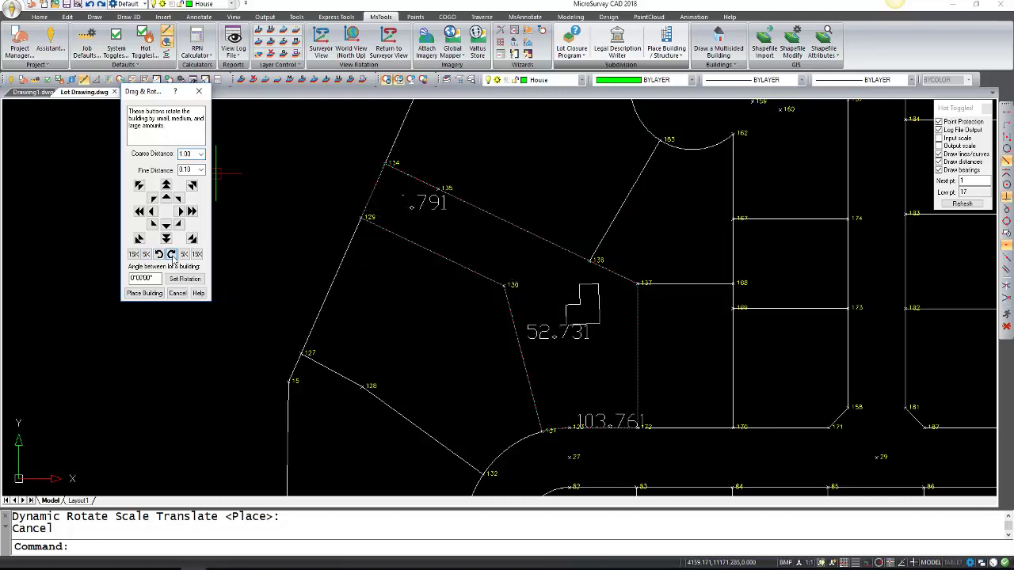
pyautogui.click(159, 255)
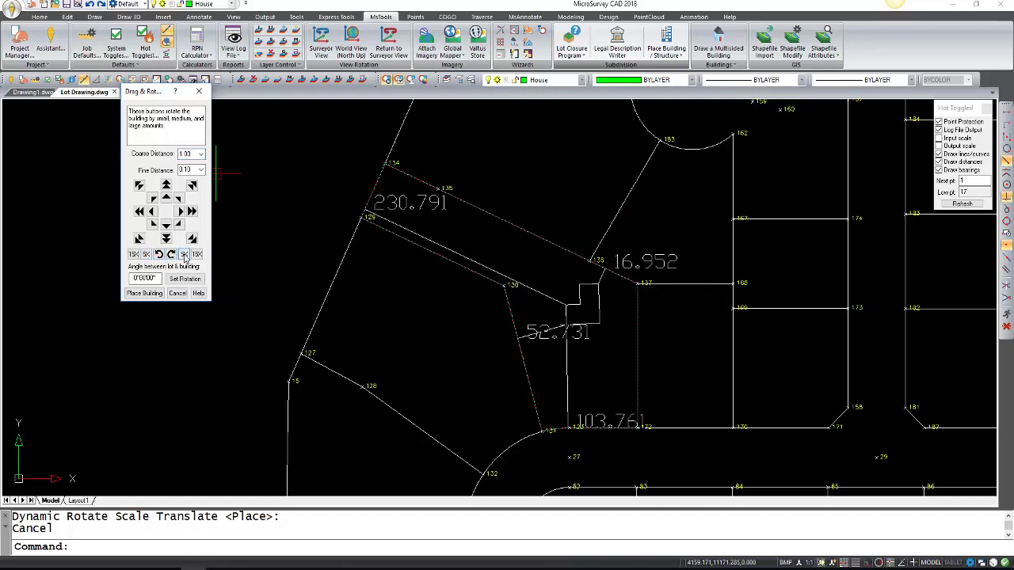
pyautogui.click(184, 254)
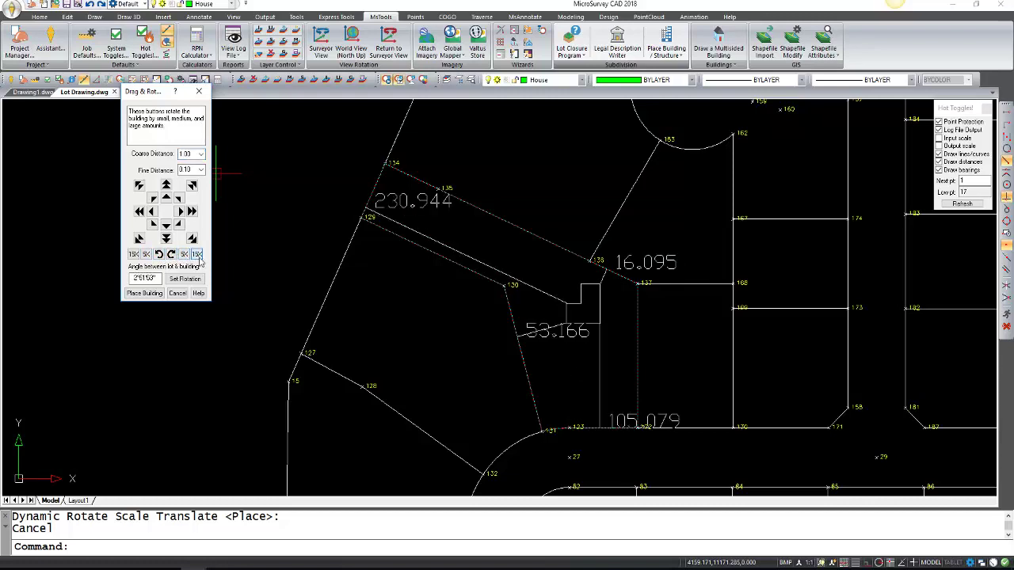
pyautogui.click(196, 254)
pyautogui.click(197, 255)
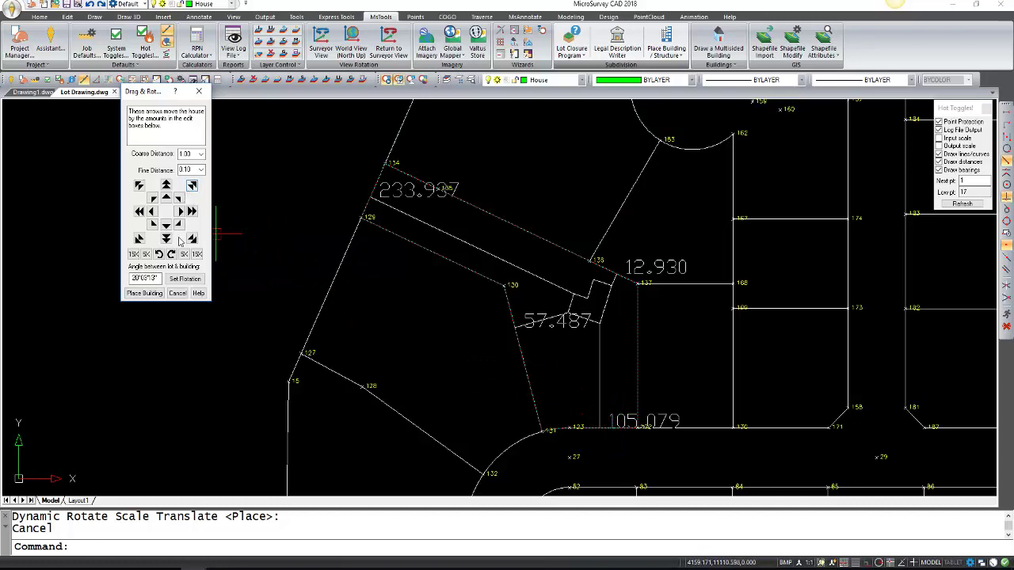
# Move the house down five coarse steps.
pyautogui.click(166, 240)
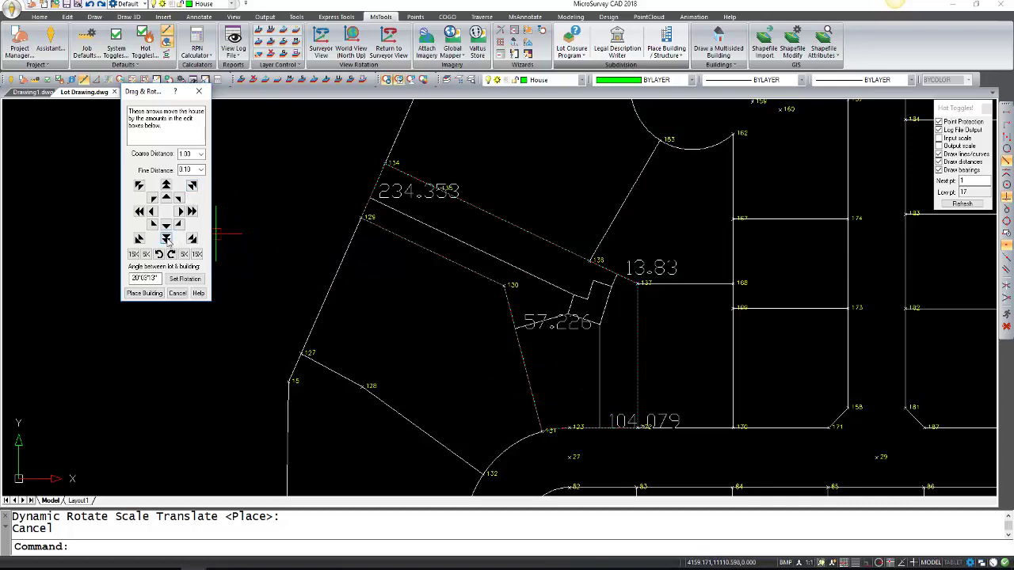
pyautogui.click(167, 239)
pyautogui.click(166, 240)
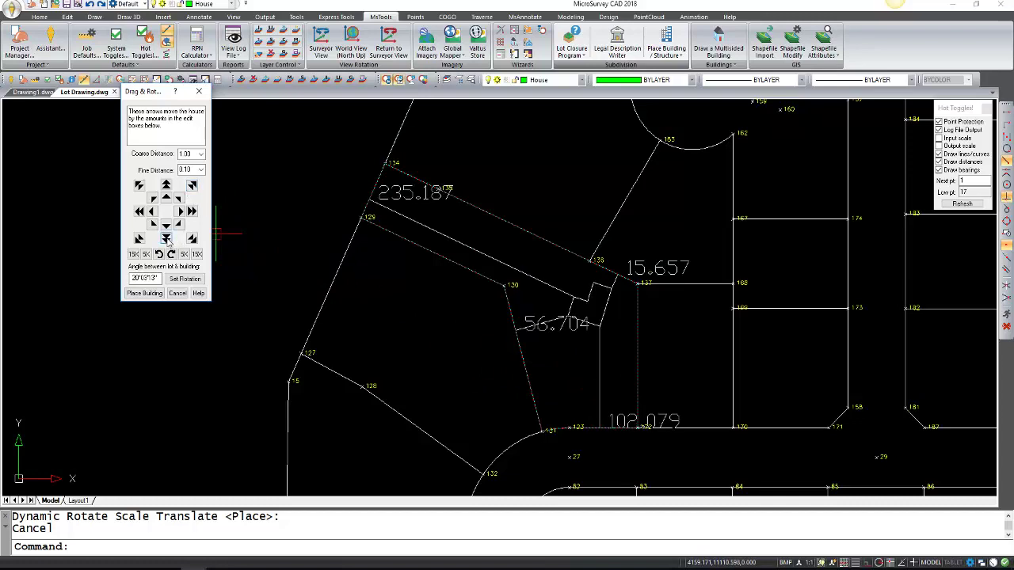
pyautogui.click(167, 239)
pyautogui.click(167, 239)
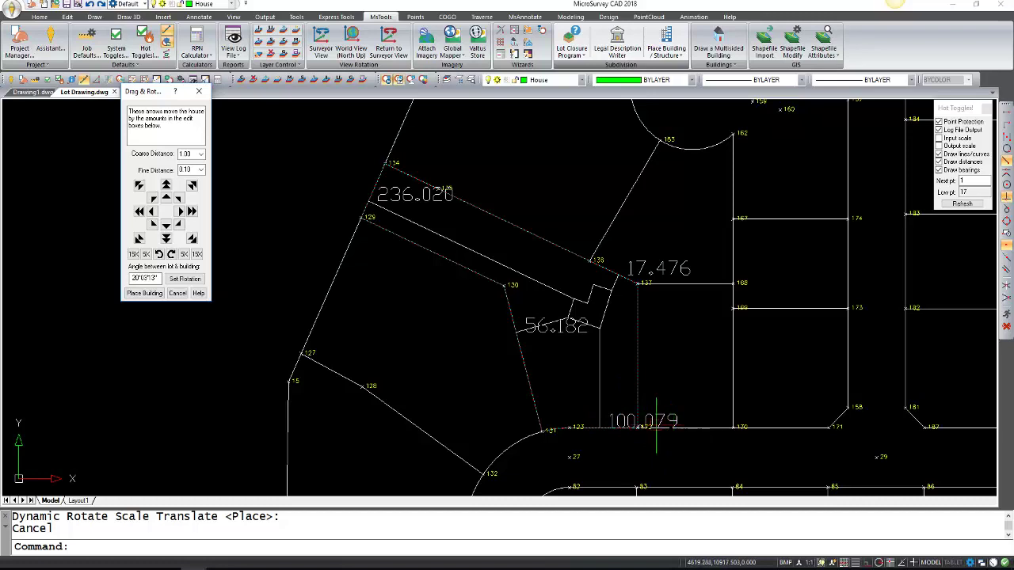
# Set the fine step distance to 0.01 and nudge the house down seven fine steps.
pyautogui.click(202, 171)
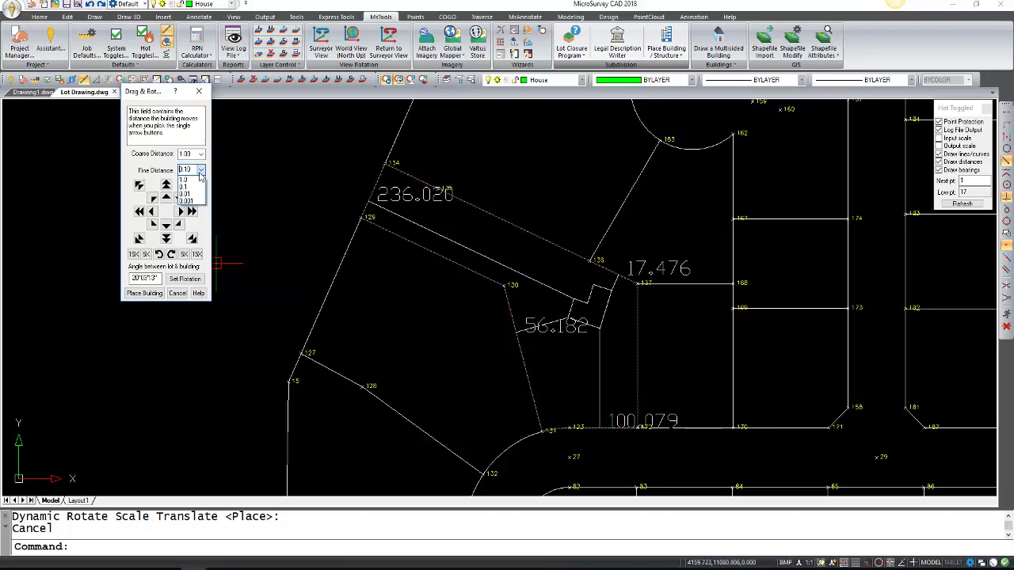
pyautogui.click(201, 174)
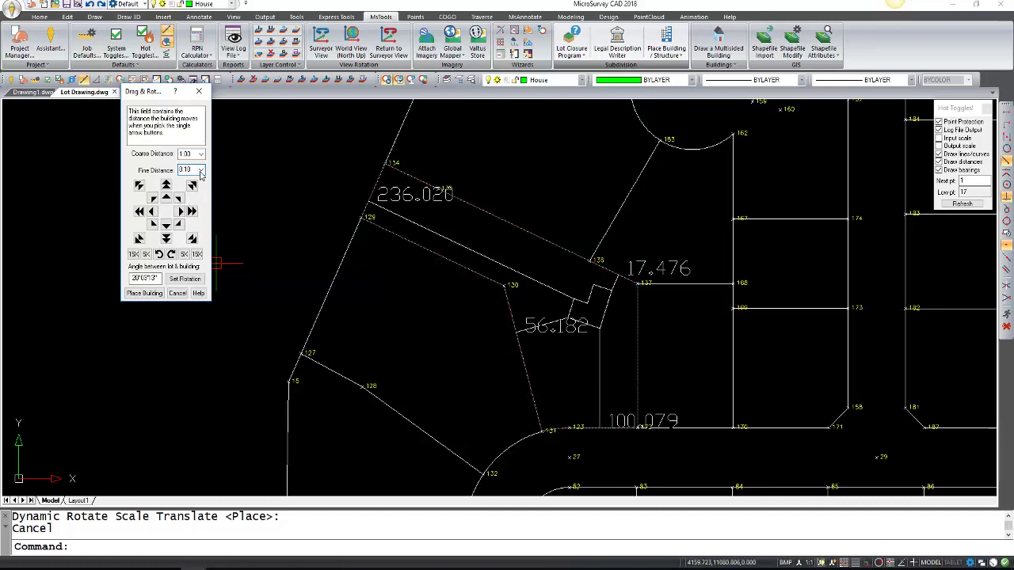
pyautogui.click(201, 172)
pyautogui.click(195, 195)
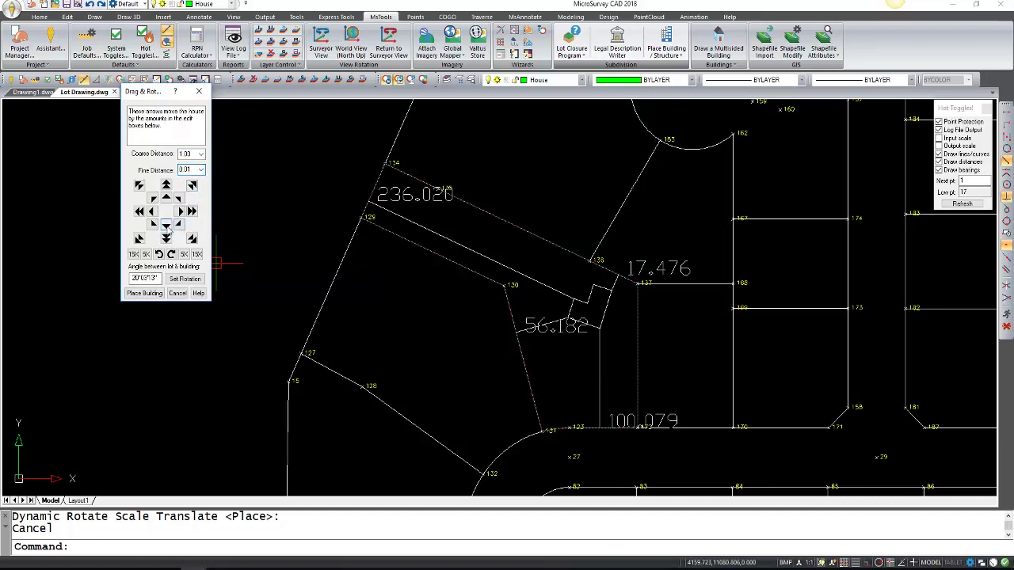
pyautogui.click(167, 225)
pyautogui.click(167, 225)
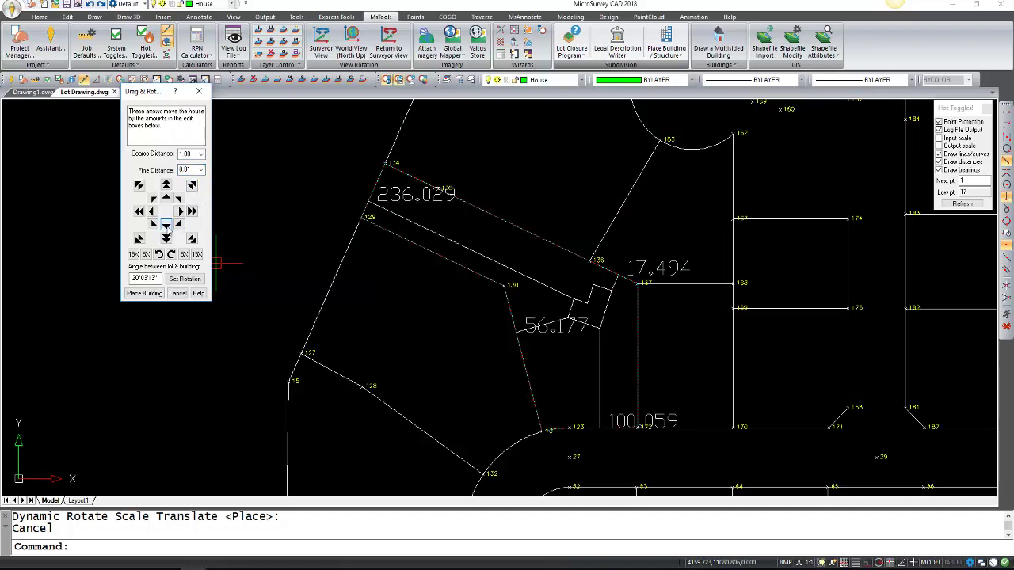
pyautogui.click(167, 226)
pyautogui.click(167, 226)
pyautogui.click(167, 226)
pyautogui.click(167, 226)
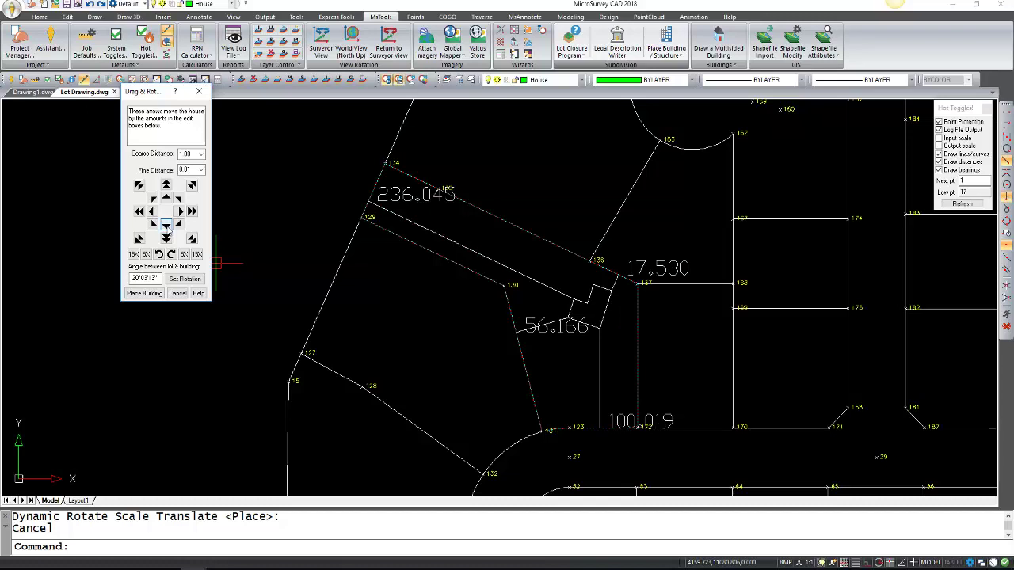
pyautogui.click(167, 225)
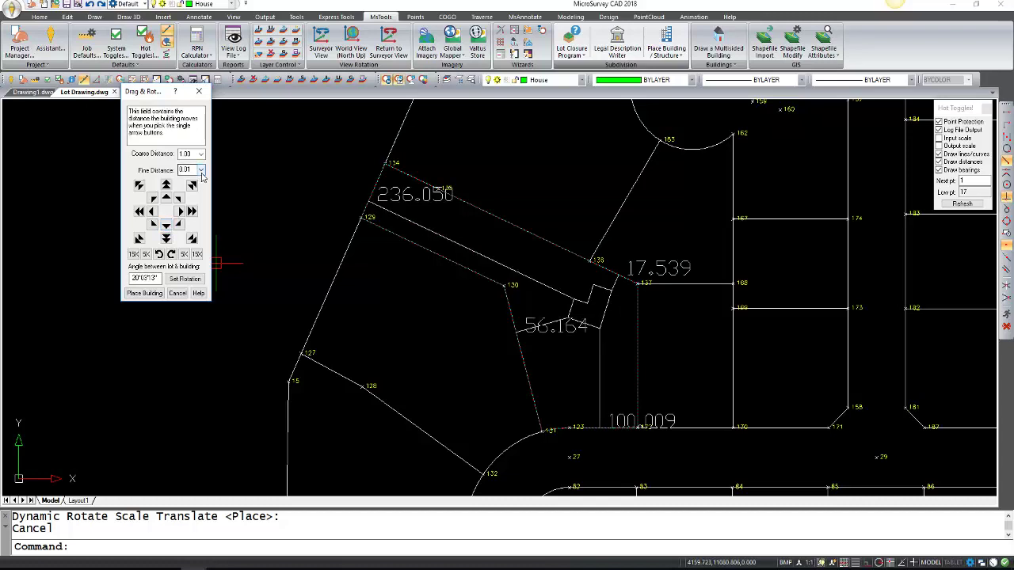
# Switch the fine step to 0.001 and nudge until the offset reads exactly 100.000.
pyautogui.click(202, 171)
pyautogui.click(197, 205)
pyautogui.click(167, 226)
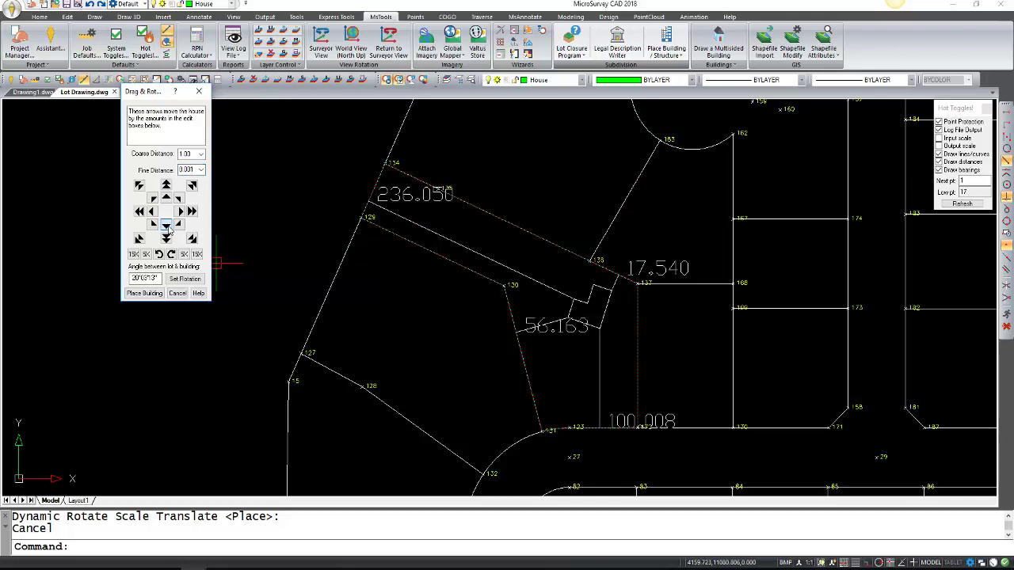
pyautogui.click(167, 226)
pyautogui.click(167, 225)
pyautogui.click(167, 226)
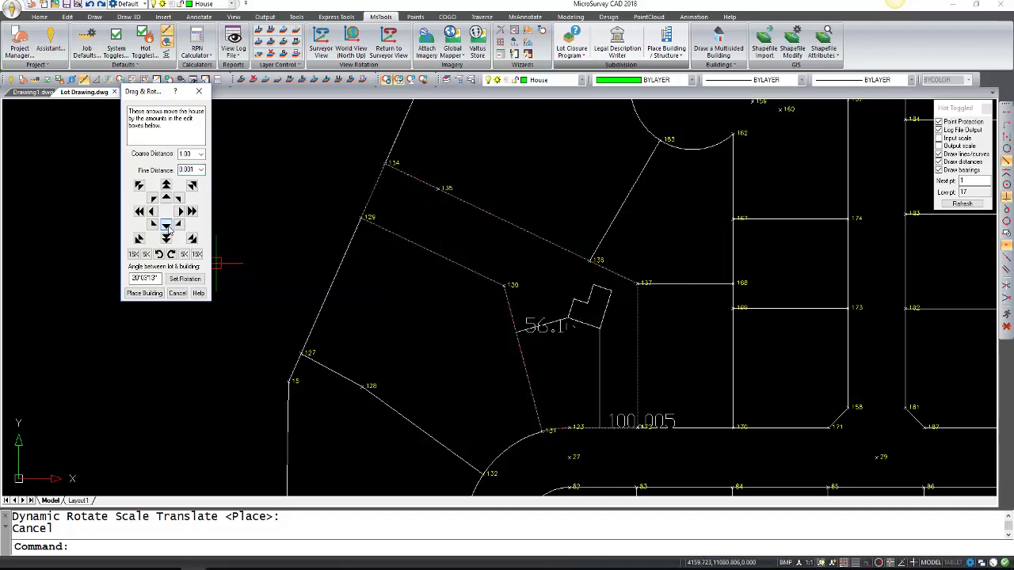
pyautogui.click(168, 226)
pyautogui.click(167, 225)
pyautogui.click(167, 225)
pyautogui.click(167, 226)
pyautogui.click(167, 226)
pyautogui.click(167, 226)
pyautogui.click(167, 226)
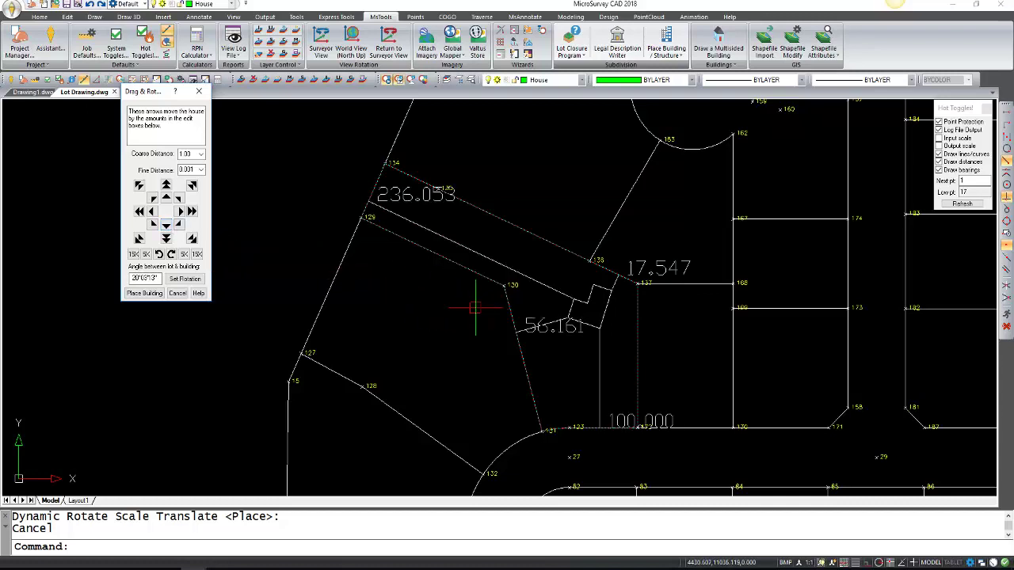
# Place the LShape house in lot 1 with corners stored as points 301–306, then enlarge the command history pane.
pyautogui.click(145, 293)
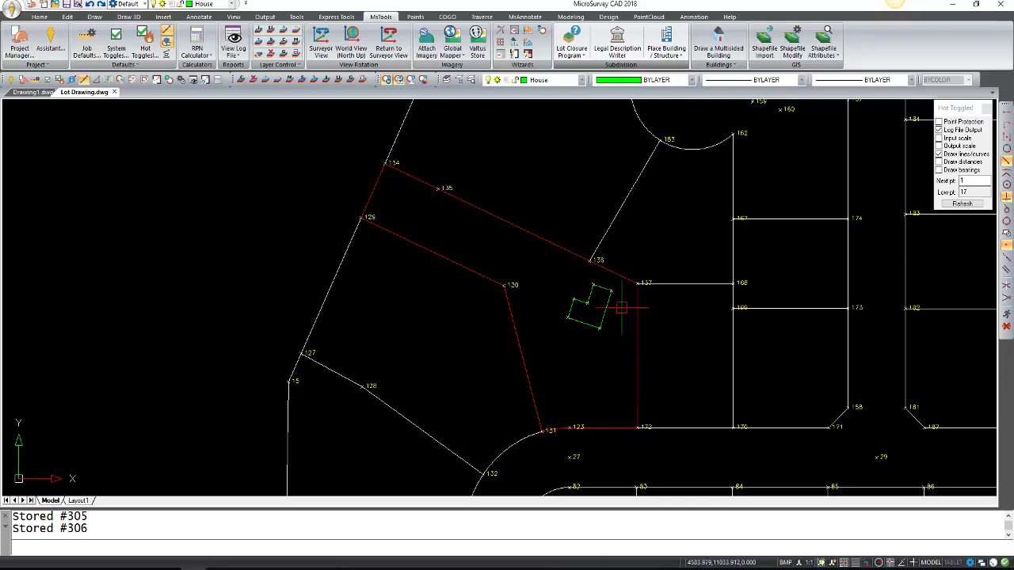
pyautogui.press('alt')
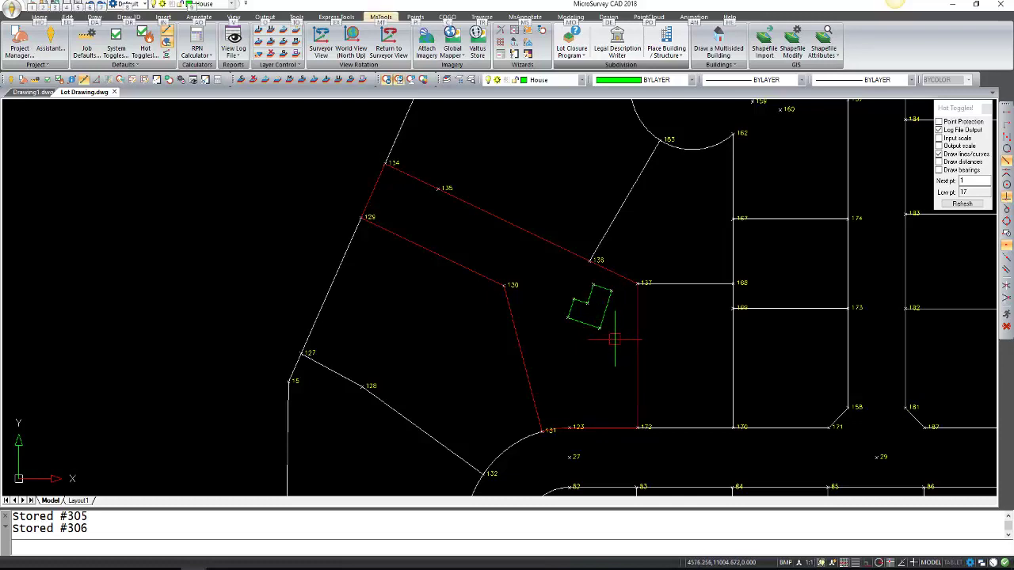
pyautogui.scroll(1, 614, 340)
pyautogui.scroll(1, 616, 333)
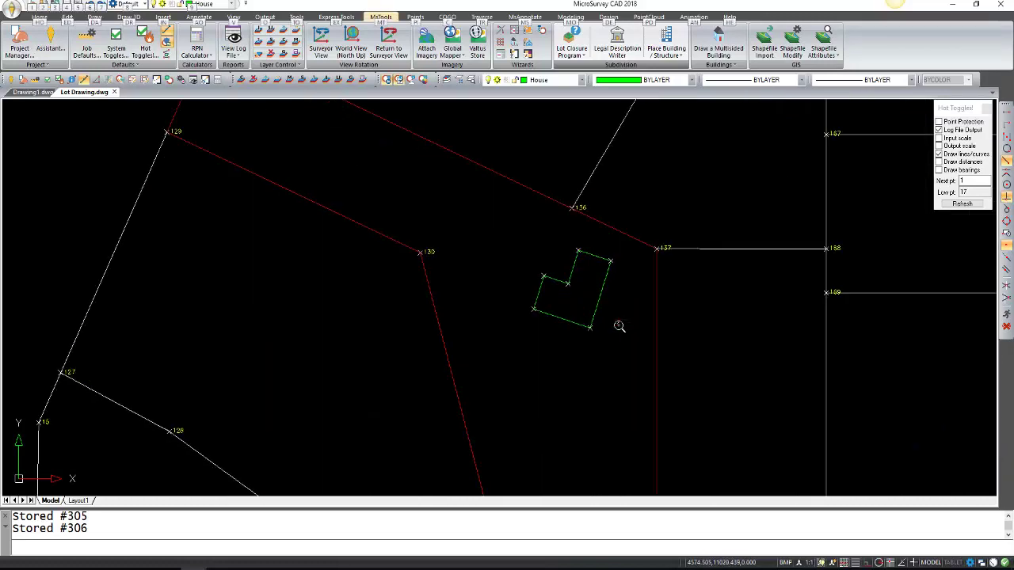
pyautogui.scroll(1, 629, 334)
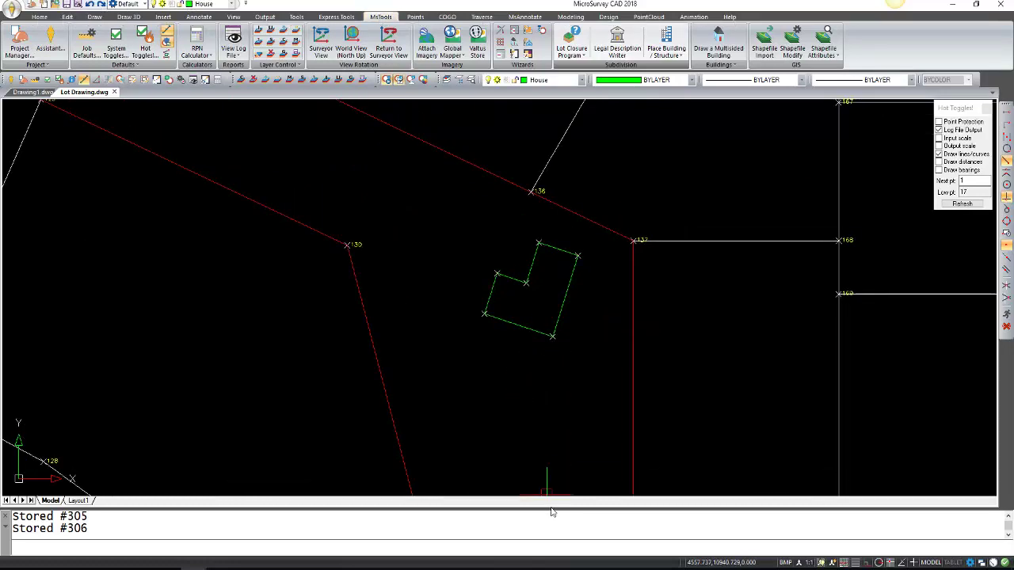
pyautogui.moveTo(556, 515); pyautogui.dragTo(559, 455)
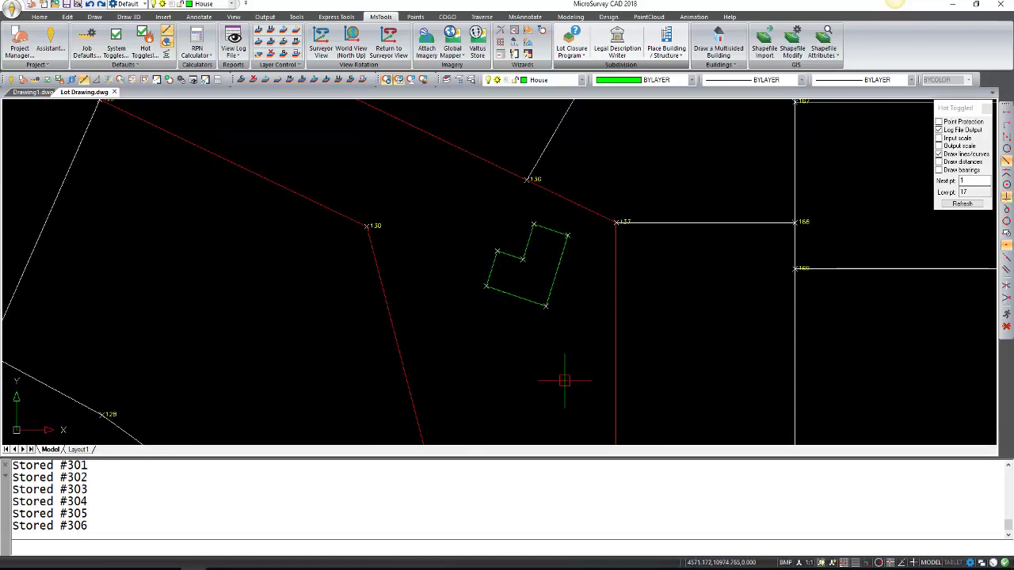
# Re-scale the complete drawing at the accepted scale so house corner labels 301–306 appear, framing the whole lot.
pyautogui.press('alt')
pyautogui.press('p')
pyautogui.press('i')
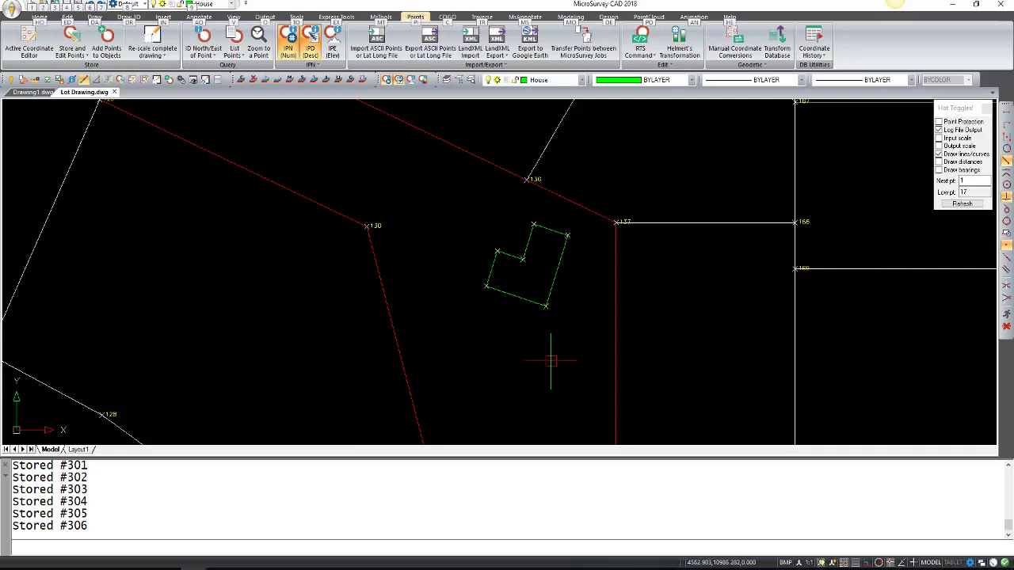
pyautogui.press('Escape')
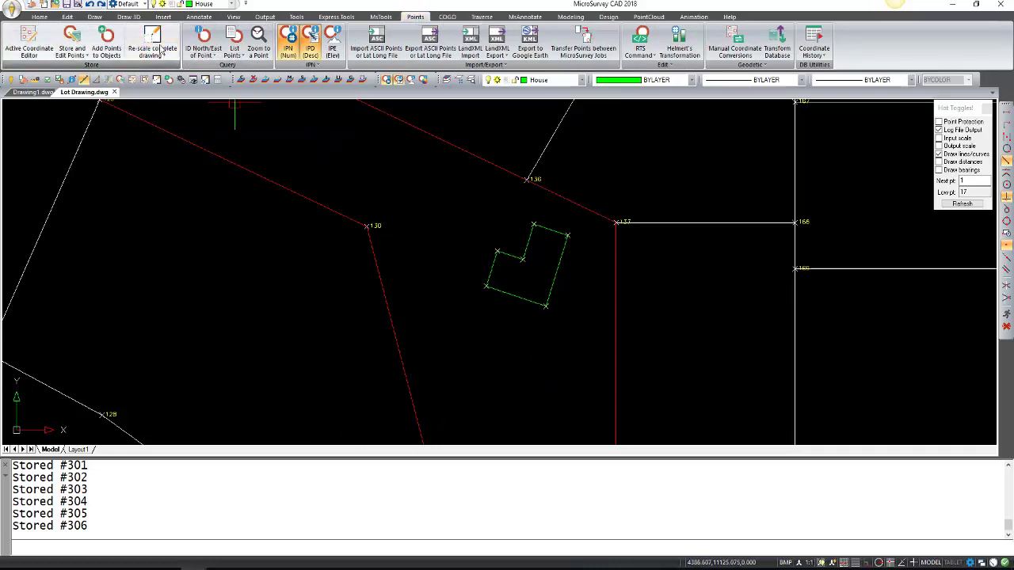
pyautogui.click(147, 31)
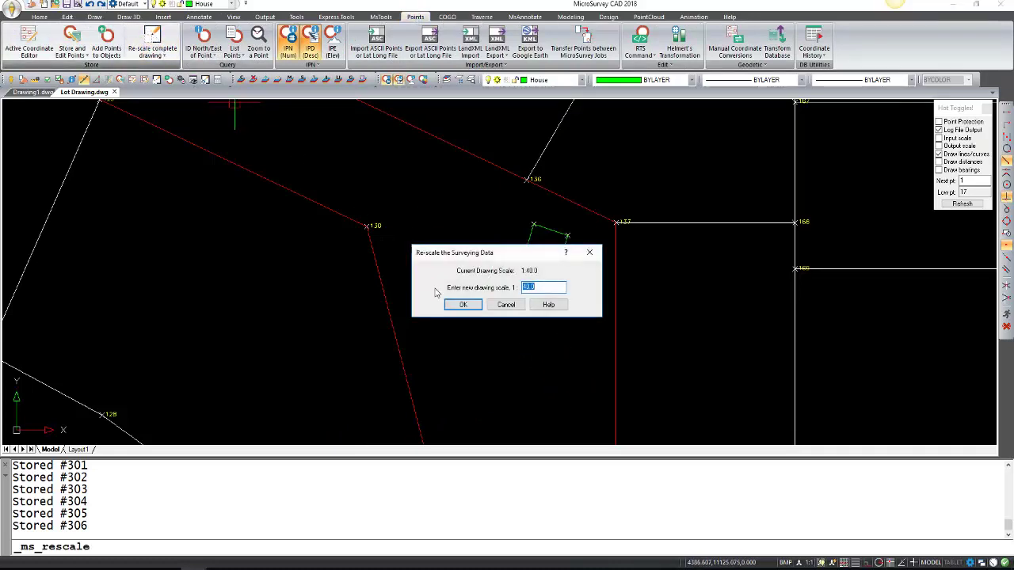
pyautogui.click(461, 304)
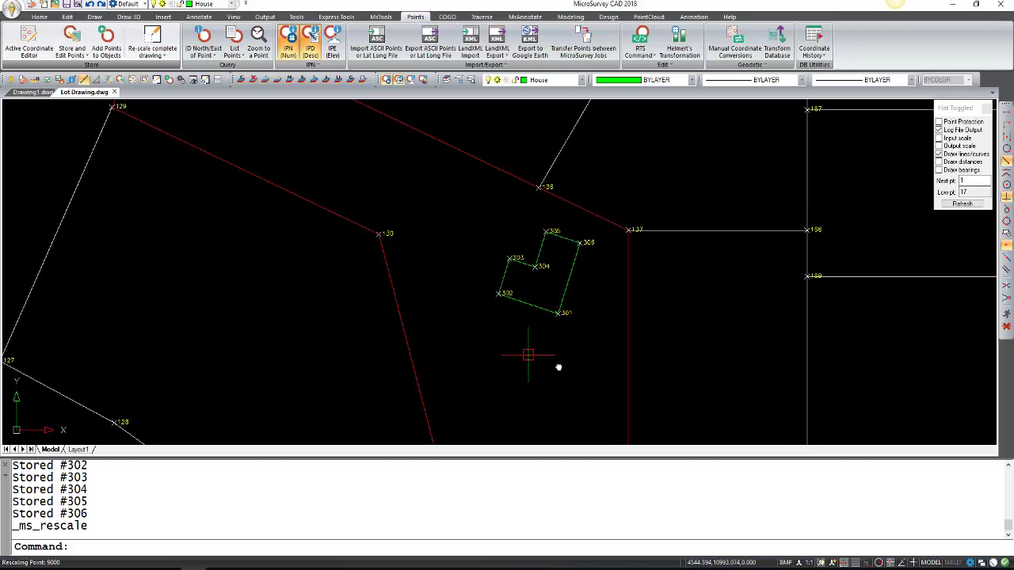
pyautogui.moveTo(528, 351); pyautogui.dragTo(576, 364, button='middle')
pyautogui.scroll(-2, 581, 369)
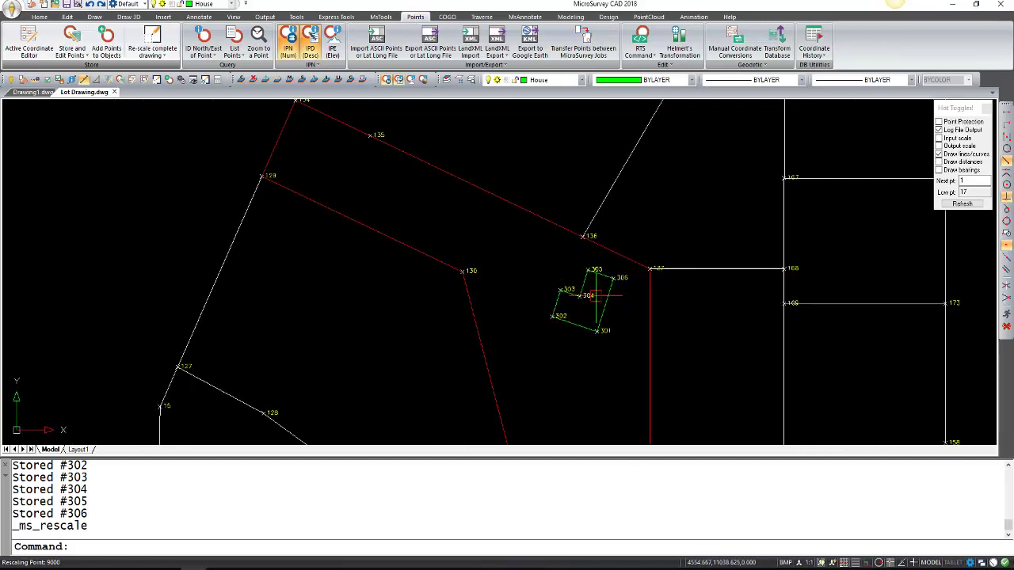
pyautogui.scroll(-4, 593, 342)
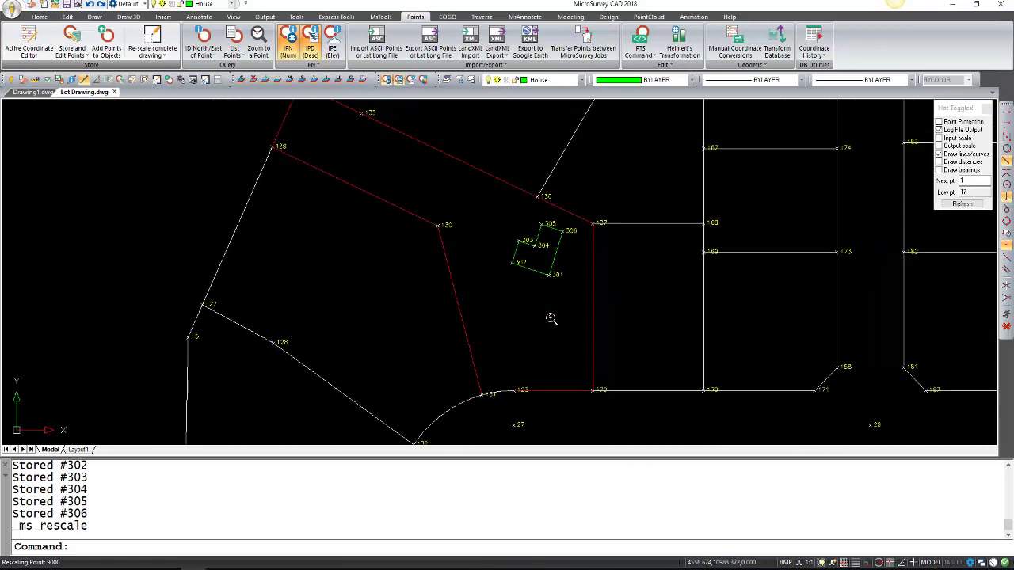
pyautogui.scroll(-1, 545, 313)
pyautogui.moveTo(552, 323); pyautogui.dragTo(575, 335, button='middle')
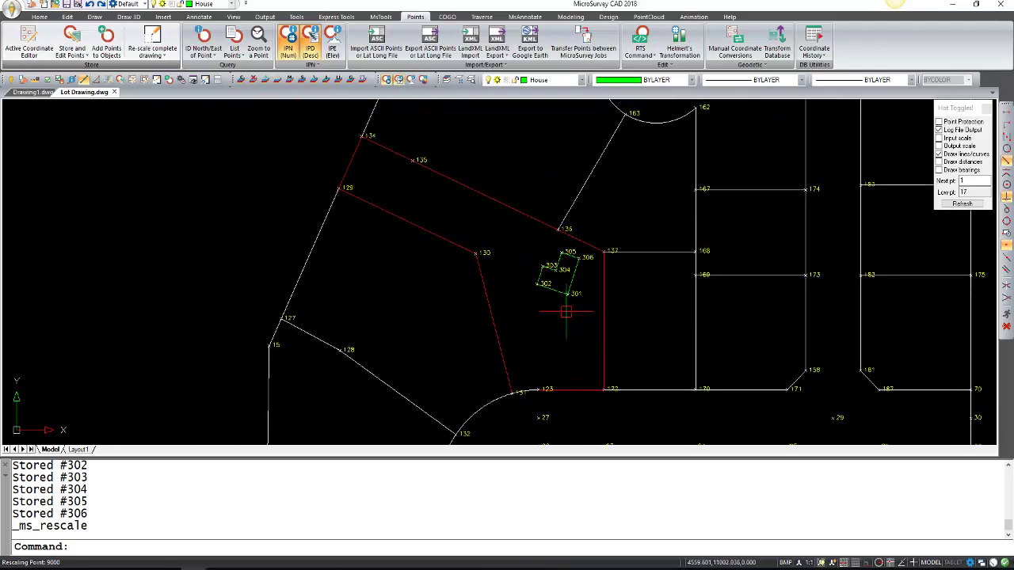